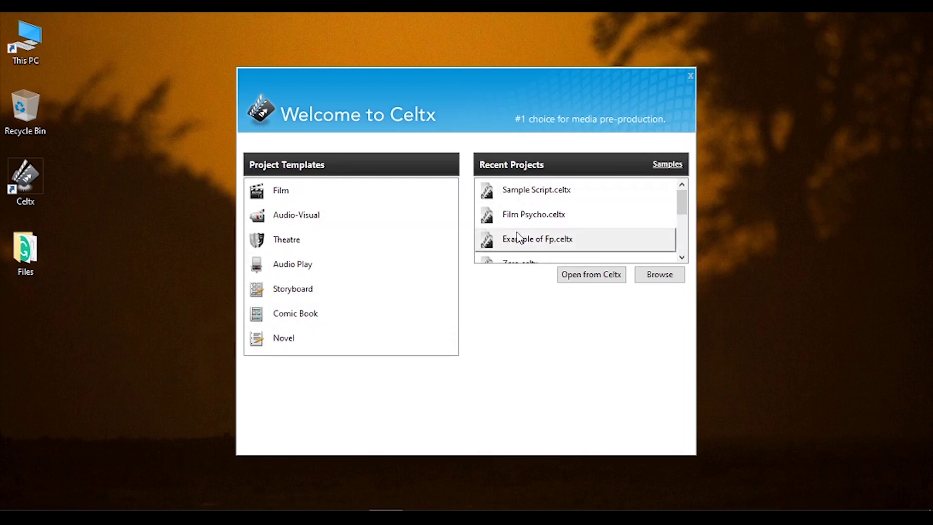
# Step: Create a new project from the Film template and save it as Zero Sample
pyautogui.click(671, 167)
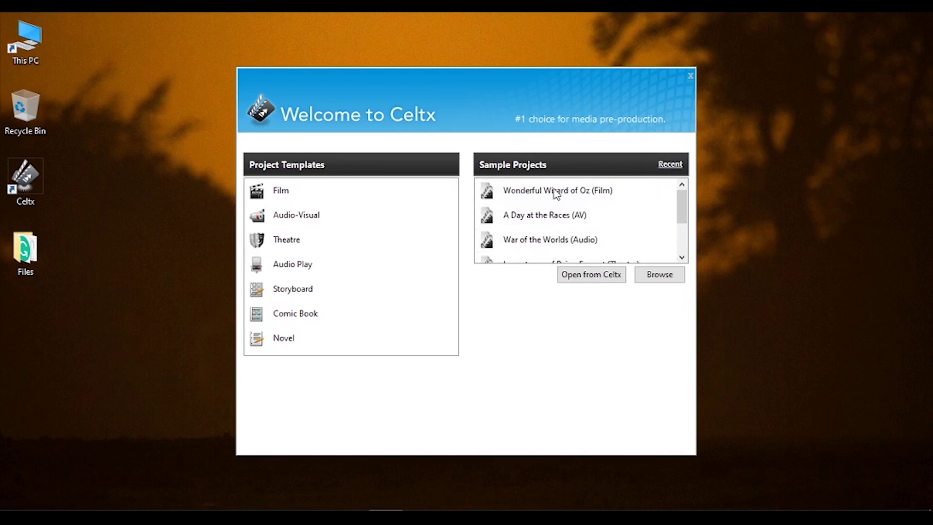
pyautogui.scroll(-2, 557, 195)
pyautogui.scroll(3, 557, 195)
pyautogui.click(322, 190)
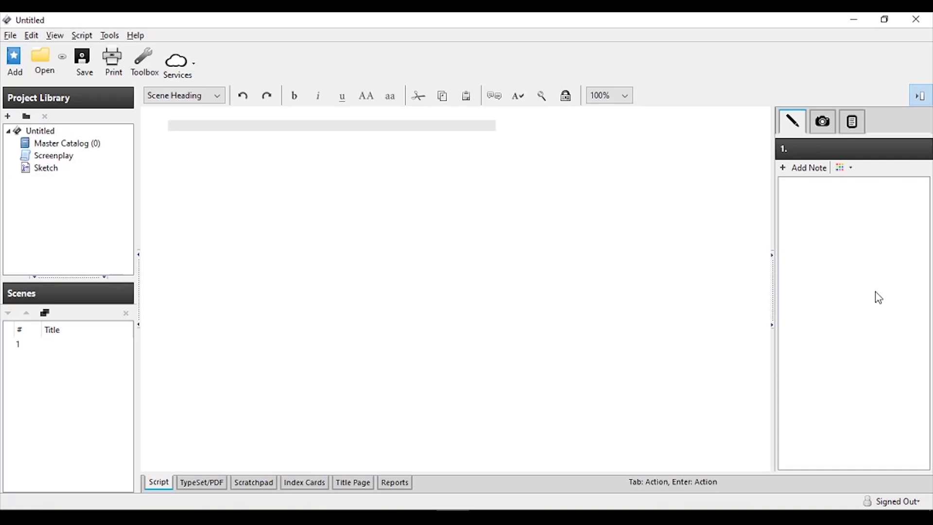
pyautogui.click(10, 36)
pyautogui.click(62, 97)
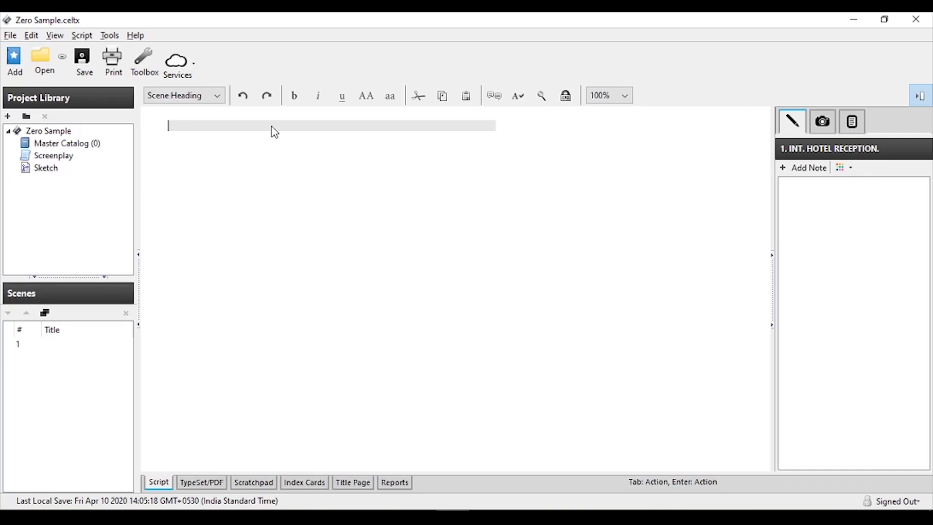
# Step: Write the scene heading "INT. HOTEL RECEPTION. DAY" on the script's first line and start an Action line below it
pyautogui.click(217, 108)
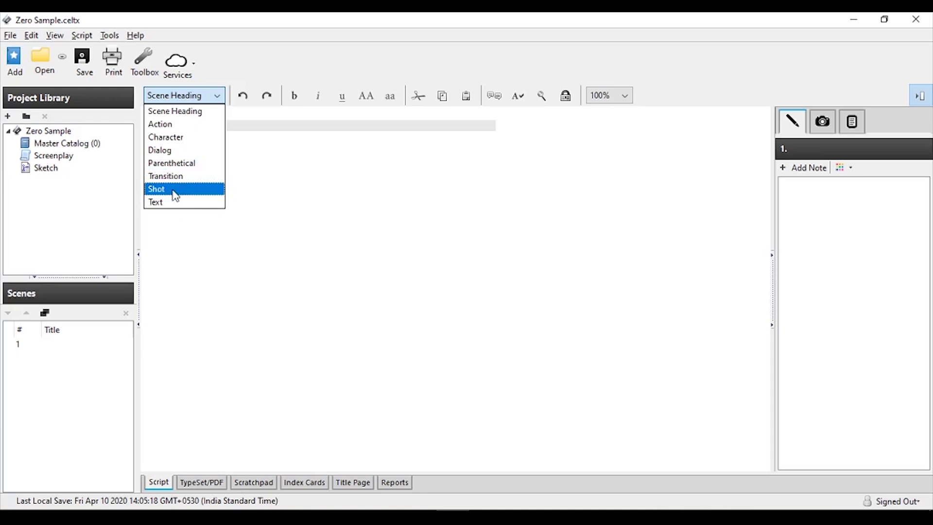
pyautogui.click(430, 250)
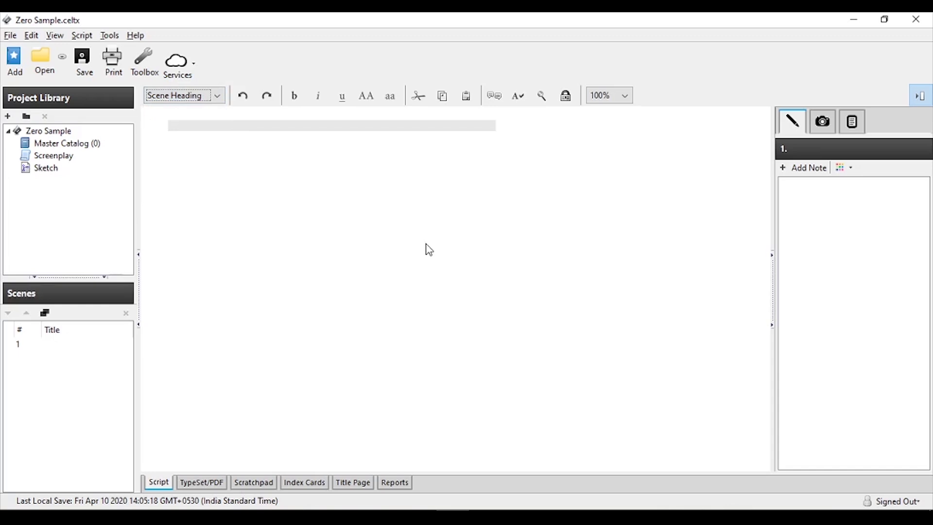
pyautogui.click(231, 127)
pyautogui.write('IN')
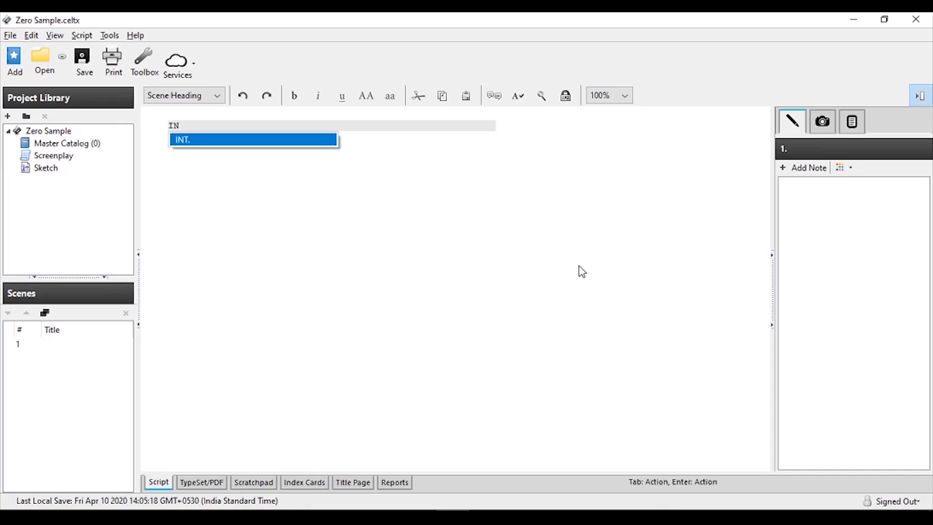
pyautogui.press('Return')
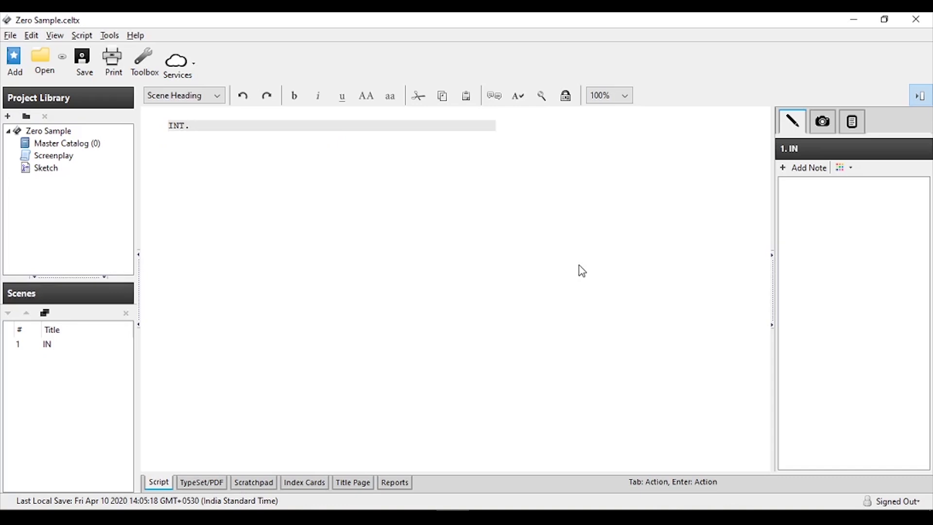
pyautogui.write('HOTEL RECEPTION.')
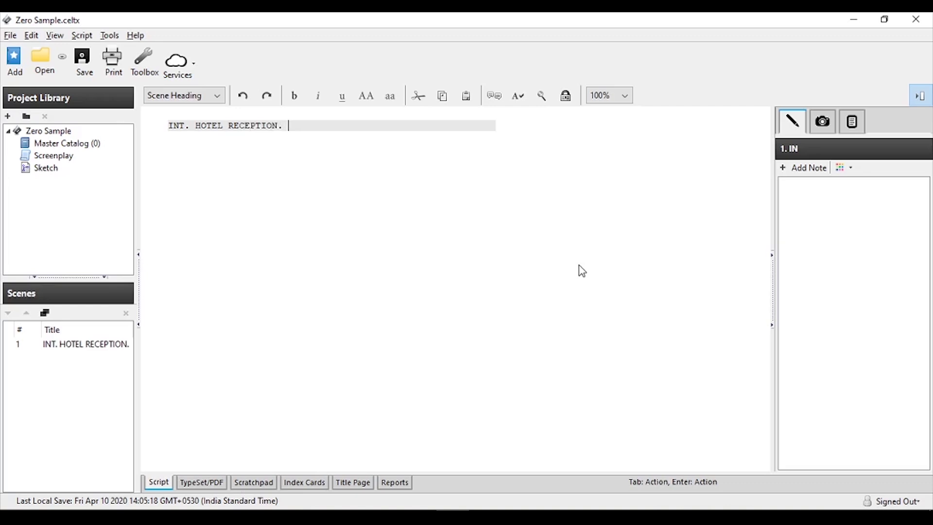
pyautogui.write(' DAY')
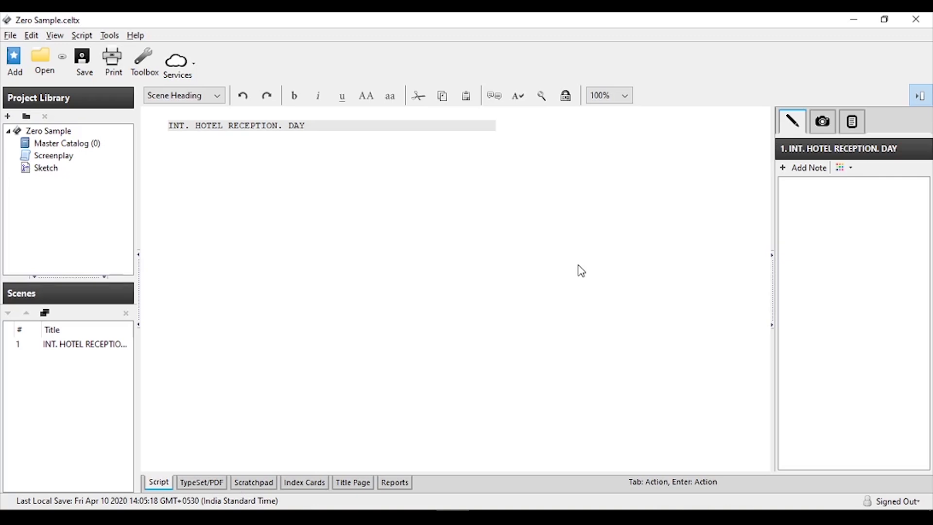
pyautogui.press('Return')
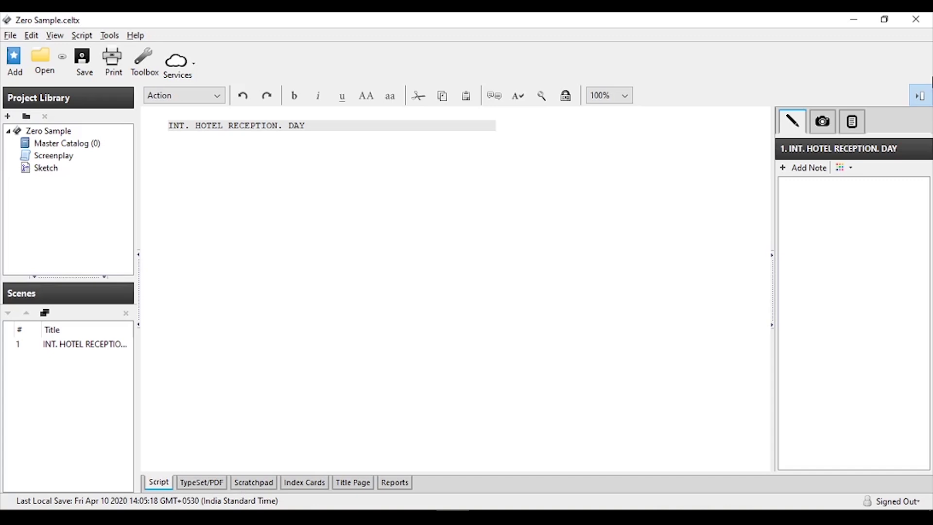
# Step: Write two action paragraphs: the 28-year-old tourist stepping in with a red backpack and fake smile, and THE RECEPTIONIST writing in the hotel register
pyautogui.write("John, 28, a handsome young man dressed like a tourist, Step's in. He's having a red color back")
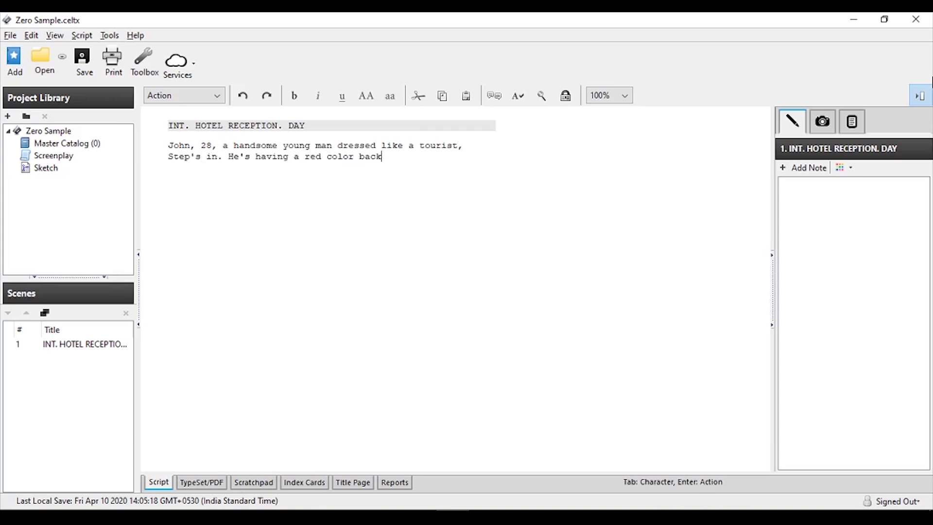
pyautogui.write('pack. As he steps in, he puts a fake smile in his face.')
pyautogui.press('Return')
pyautogui.write('THE RECEPTIONIST sitting behind the front desk, writing something on the hotel register.')
pyautogui.press('Return')
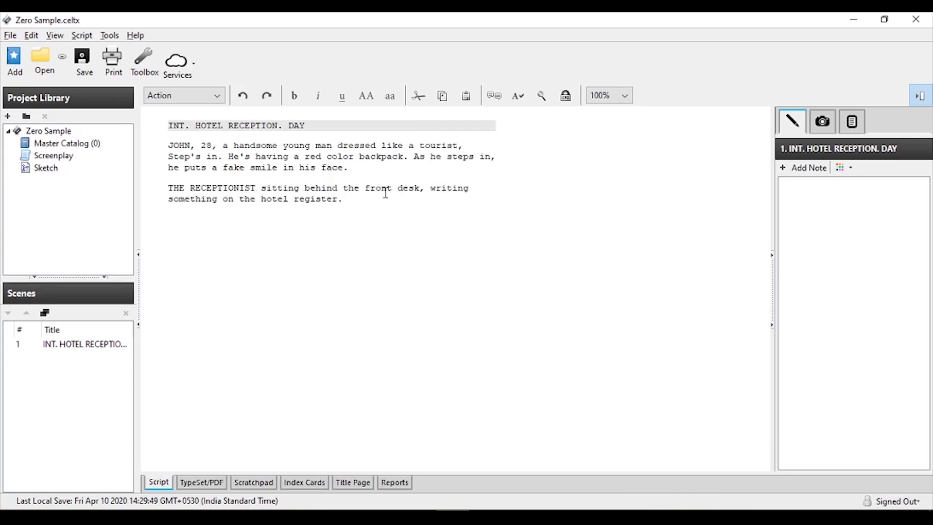
pyautogui.moveTo(366, 204); pyautogui.dragTo(174, 144)
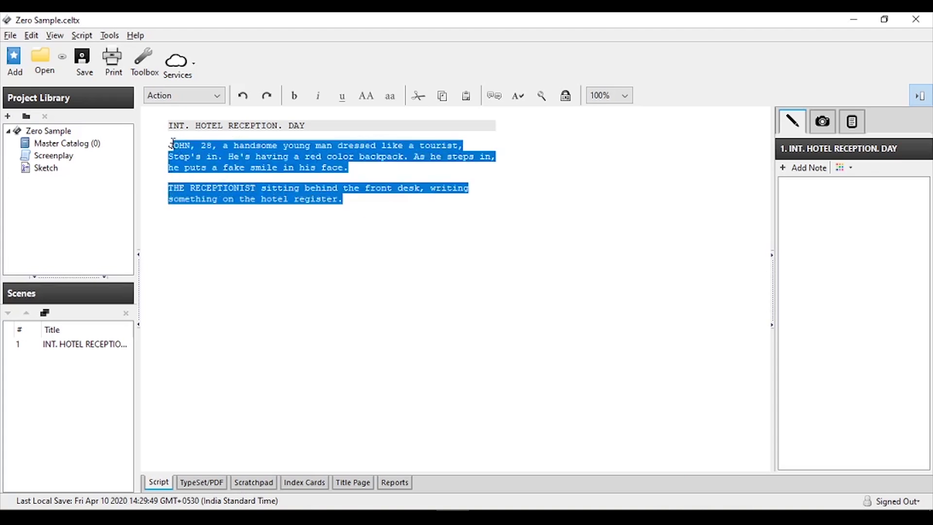
pyautogui.click(354, 194)
pyautogui.moveTo(351, 168); pyautogui.dragTo(166, 151)
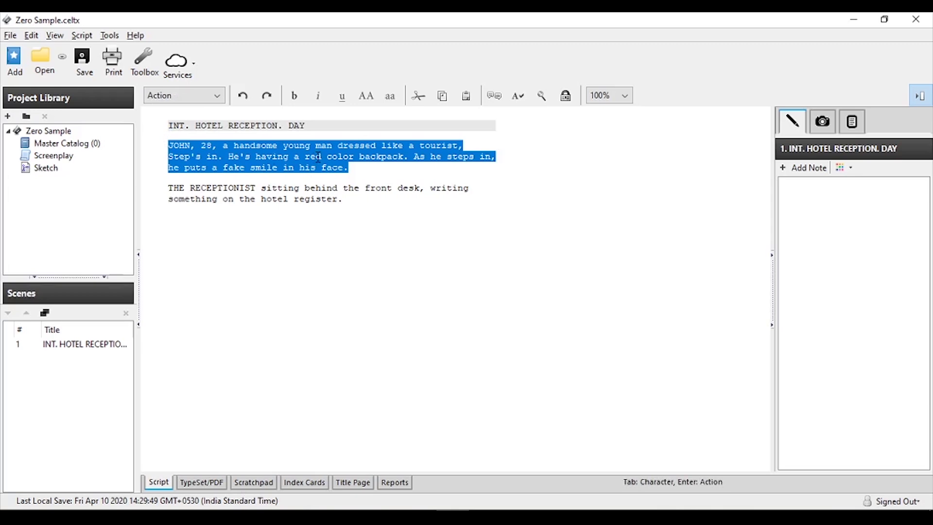
pyautogui.moveTo(358, 204); pyautogui.dragTo(161, 192)
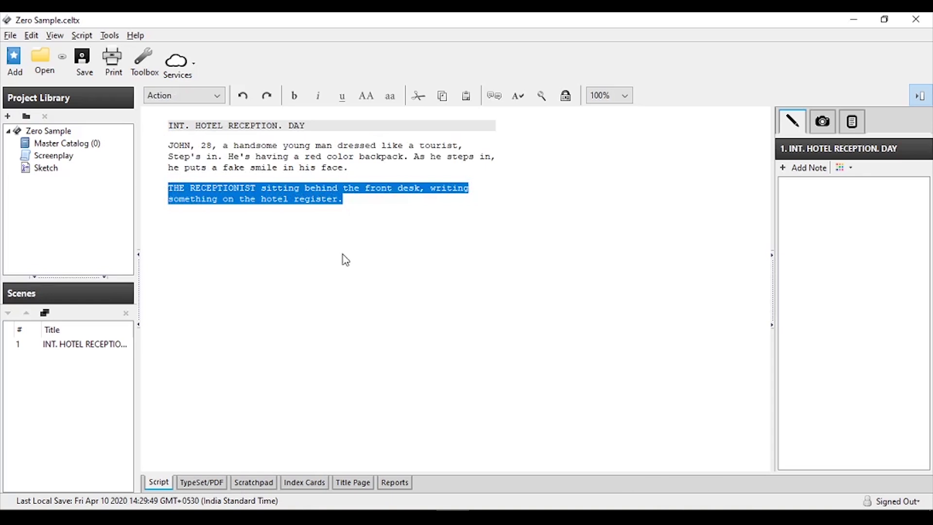
pyautogui.click(396, 219)
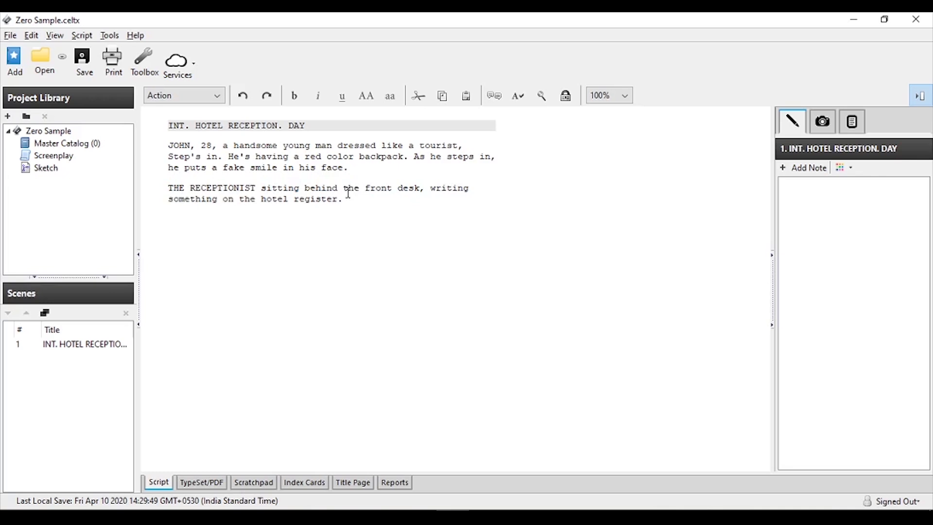
# Step: Add a Shot element reading "RECEPTIONIST POV" below the receptionist's action paragraph
pyautogui.hotkey('ctrl', '7')
pyautogui.moveTo(314, 125); pyautogui.dragTo(168, 126)
pyautogui.moveTo(356, 202); pyautogui.dragTo(199, 145)
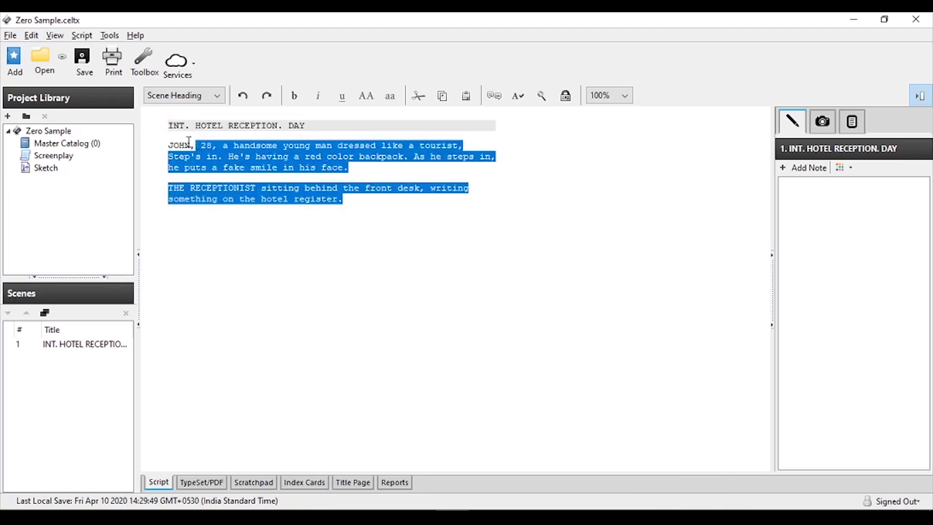
pyautogui.click(315, 275)
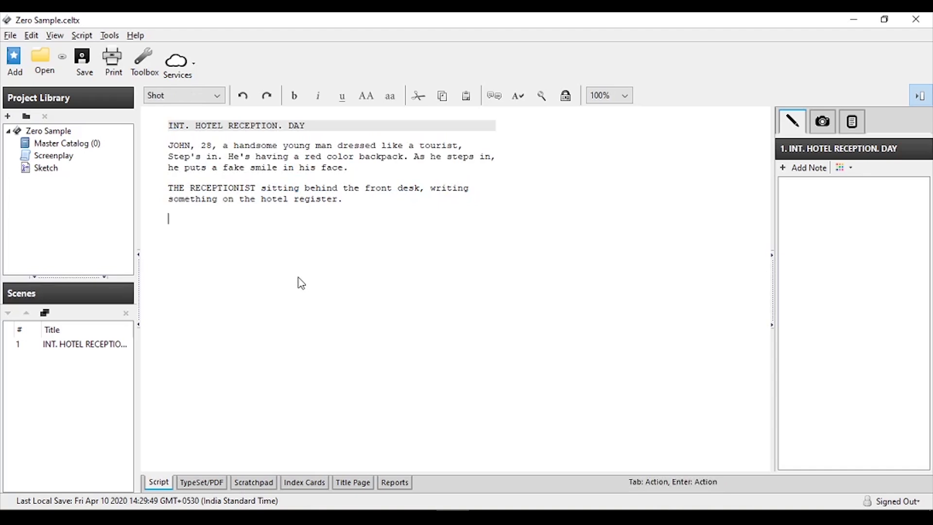
pyautogui.click(210, 95)
pyautogui.click(179, 189)
pyautogui.click(629, 280)
pyautogui.write('RECEPTIONIST POV')
pyautogui.press('Return')
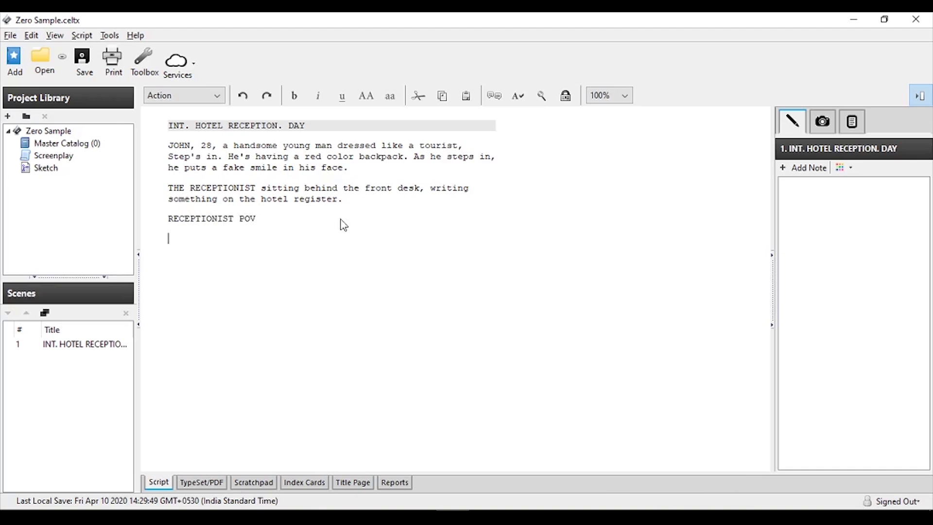
# Step: Below the shot, add an action line about the tourist "walking towards him, his boot making a weird sounds as he walks." and start a Character line
pyautogui.moveTo(261, 223); pyautogui.dragTo(168, 220)
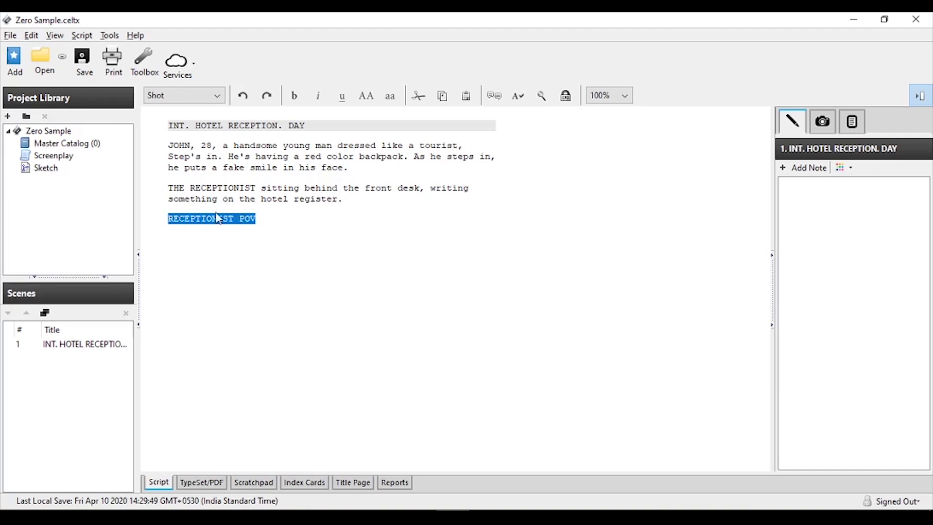
pyautogui.click(287, 221)
pyautogui.press('Return')
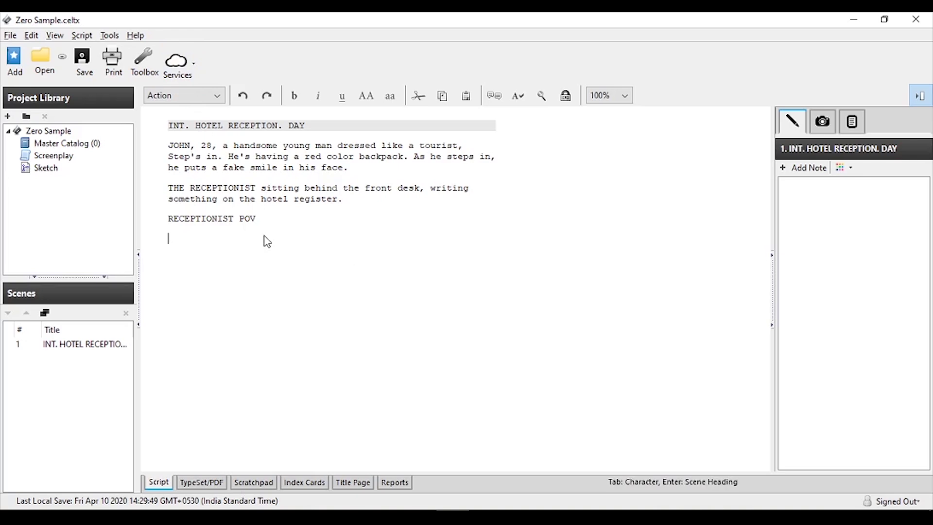
pyautogui.write('JOHN ')
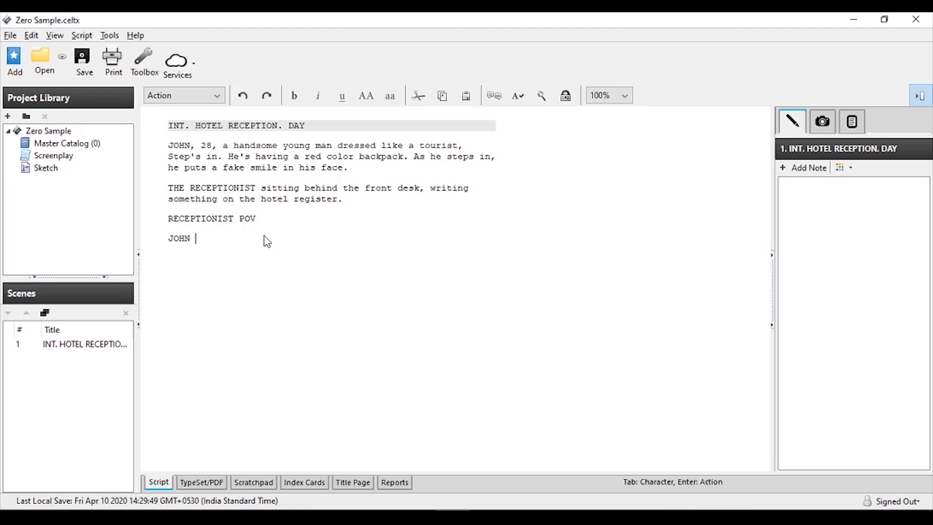
pyautogui.write('walking towards him, his boots making a weird sounds as he walks.')
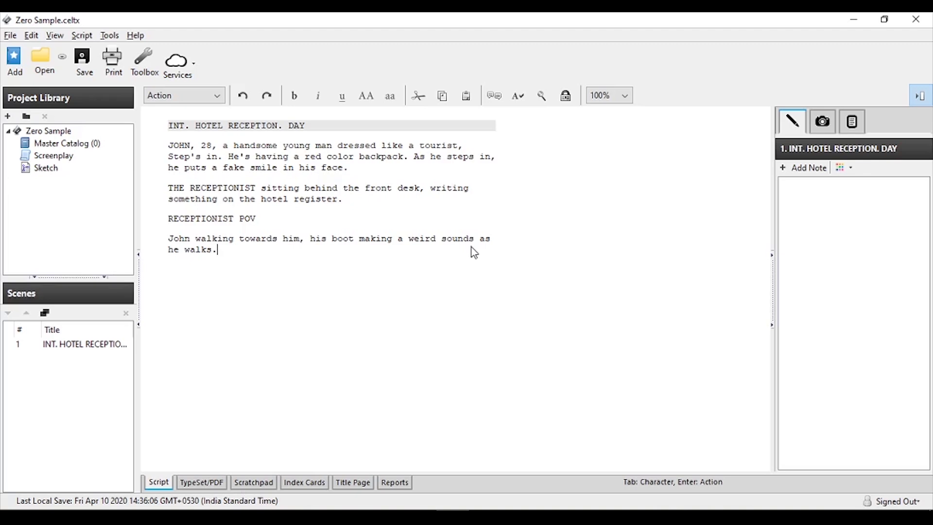
pyautogui.press('Return')
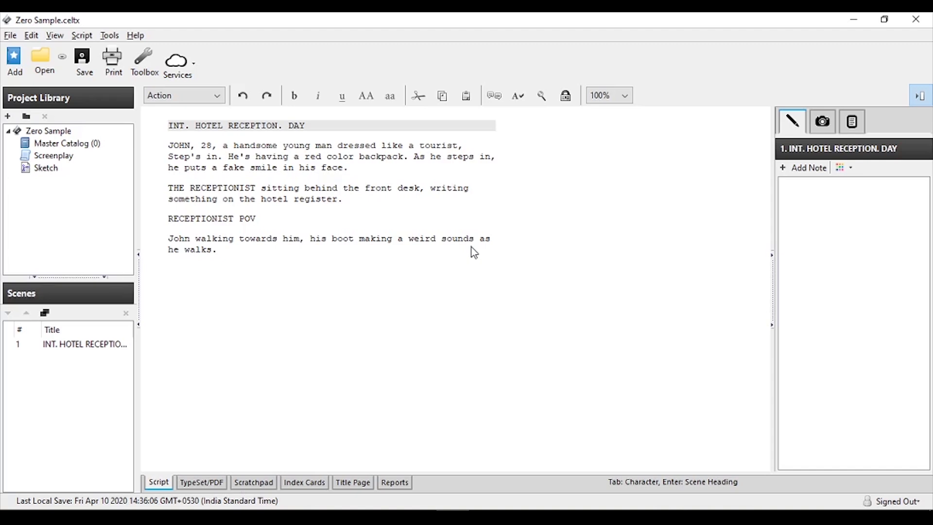
pyautogui.press('Tab')
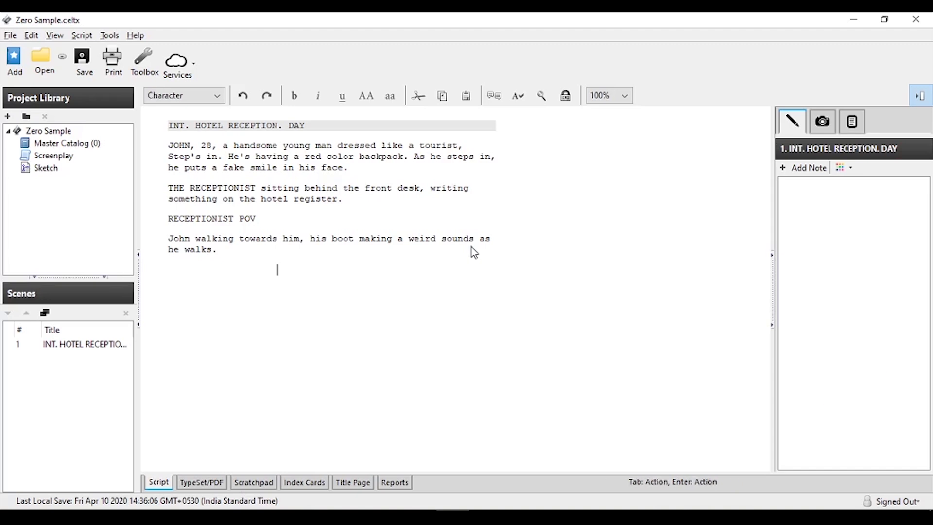
# Step: Try the Scene Heading and Action formats on the empty line and return it to Character
pyautogui.click(186, 102)
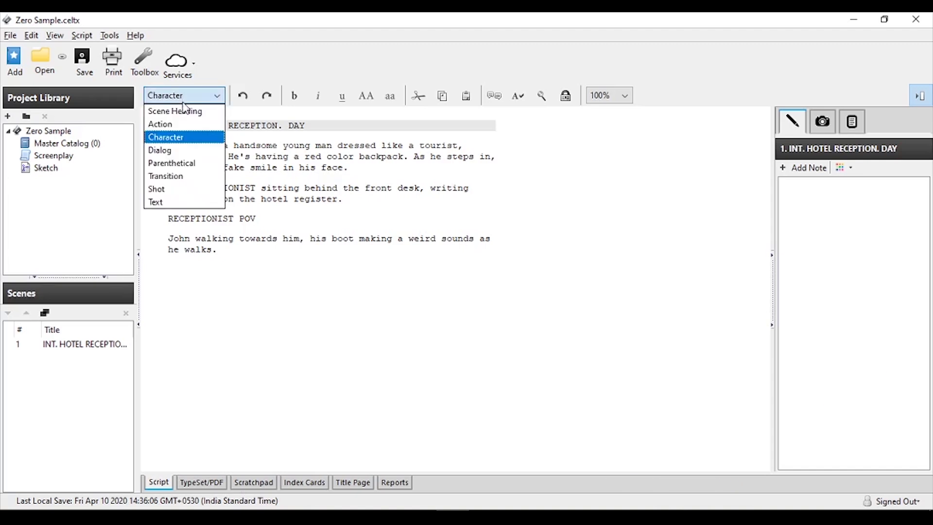
pyautogui.click(179, 113)
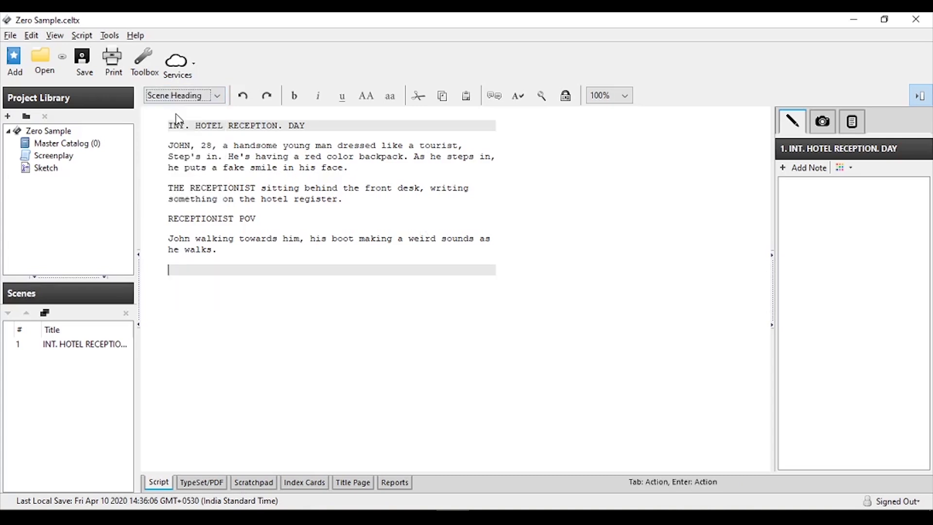
pyautogui.click(183, 97)
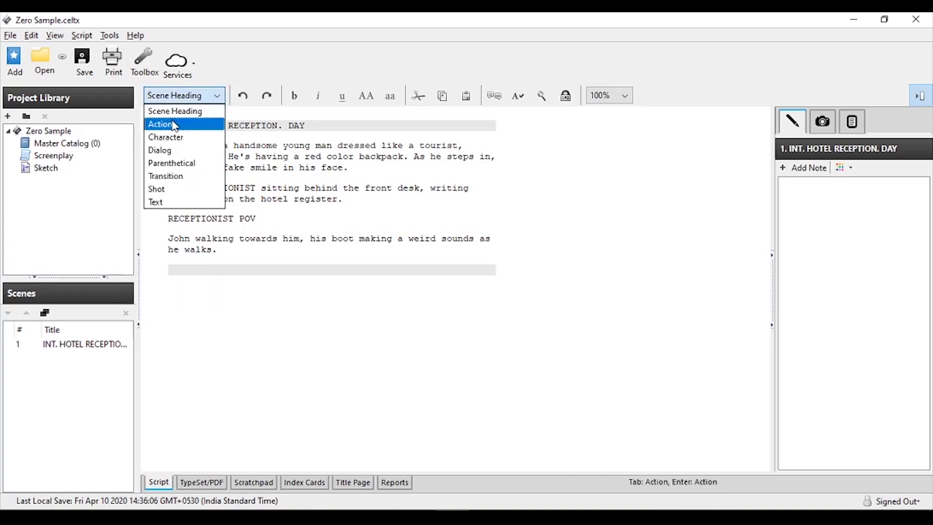
pyautogui.click(176, 125)
pyautogui.click(186, 95)
pyautogui.click(189, 138)
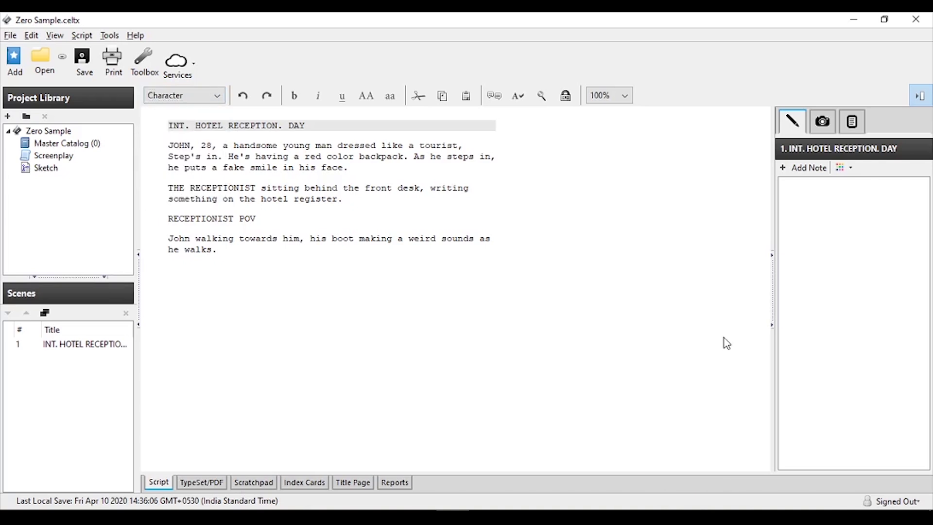
# Step: Enter RECEPTIONIST as the speaking character with the dialog "Welcome sir"
pyautogui.write('RECEPTIONIST')
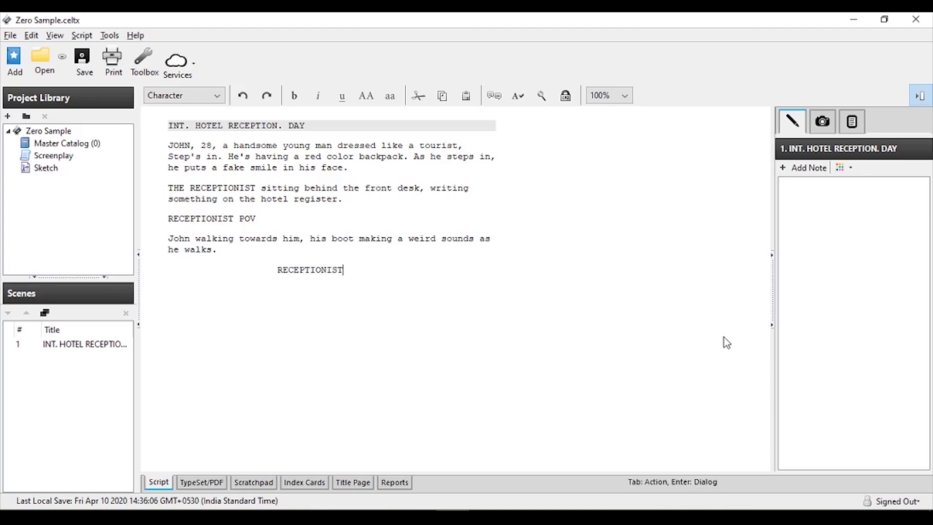
pyautogui.press('Return')
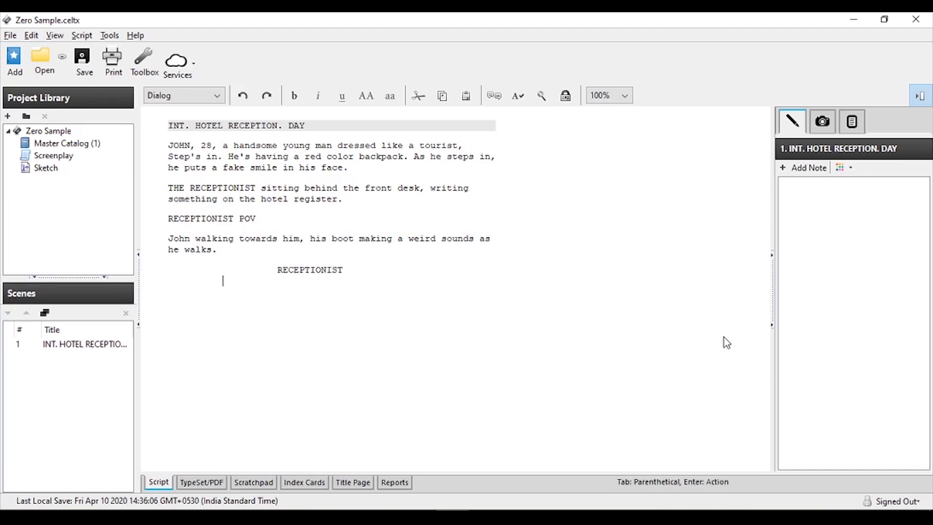
pyautogui.write('Welcome ')
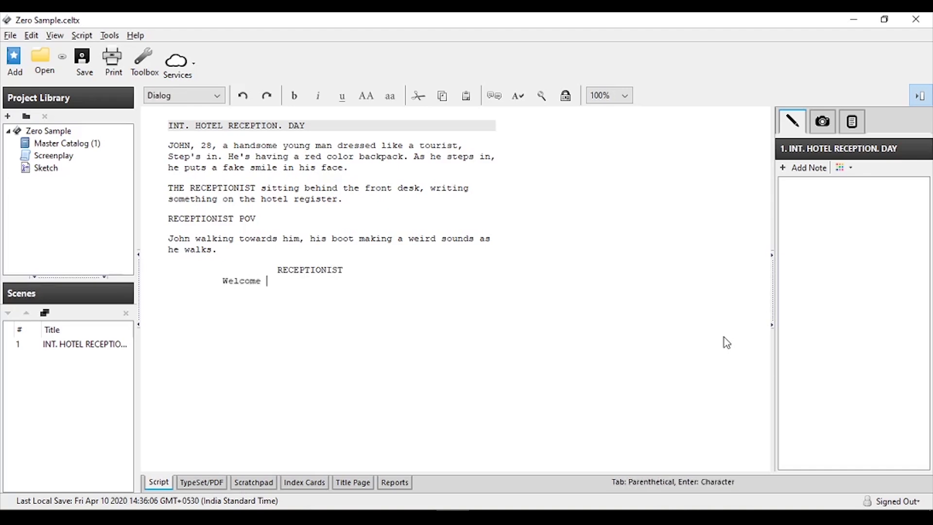
pyautogui.write('sir')
pyautogui.press('Return')
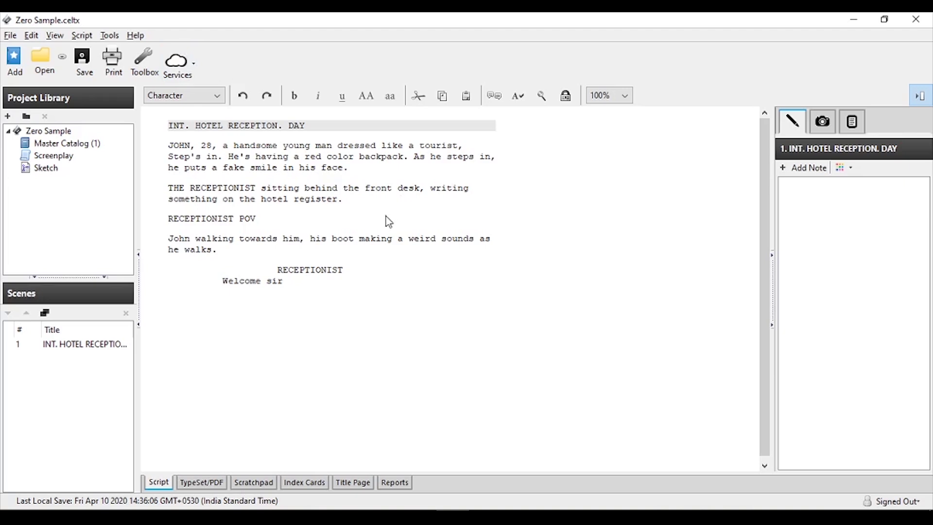
pyautogui.write('JOHN')
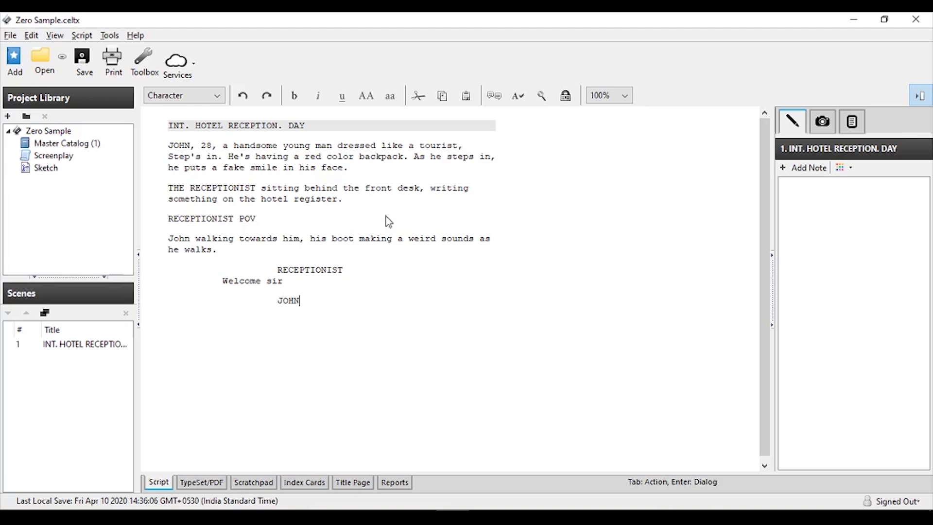
pyautogui.press('BackSpace')
pyautogui.press('BackSpace')
pyautogui.press('BackSpace')
pyautogui.press('BackSpace')
pyautogui.press('BackSpace')
pyautogui.press('BackSpace')
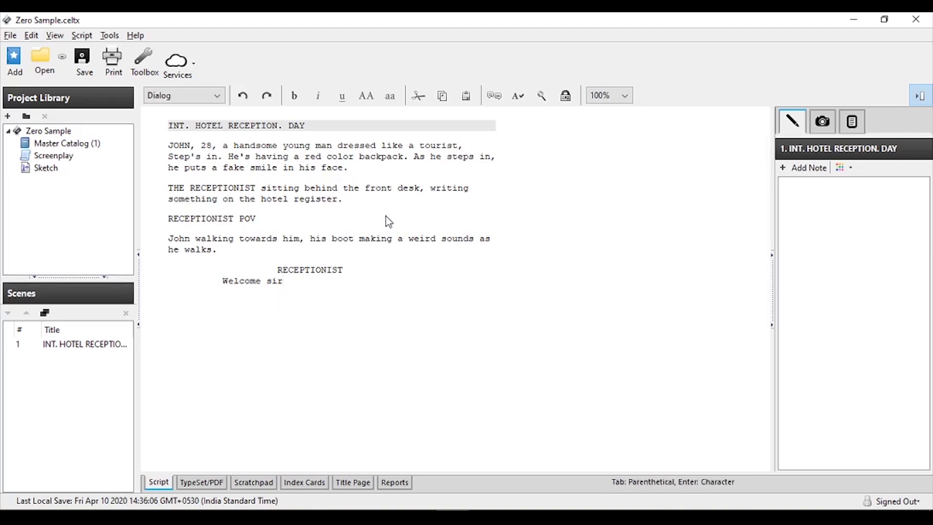
# Step: Below the "Welcome sir" dialog, add an Action line saying that the tourist "nods his head."
pyautogui.press('Return')
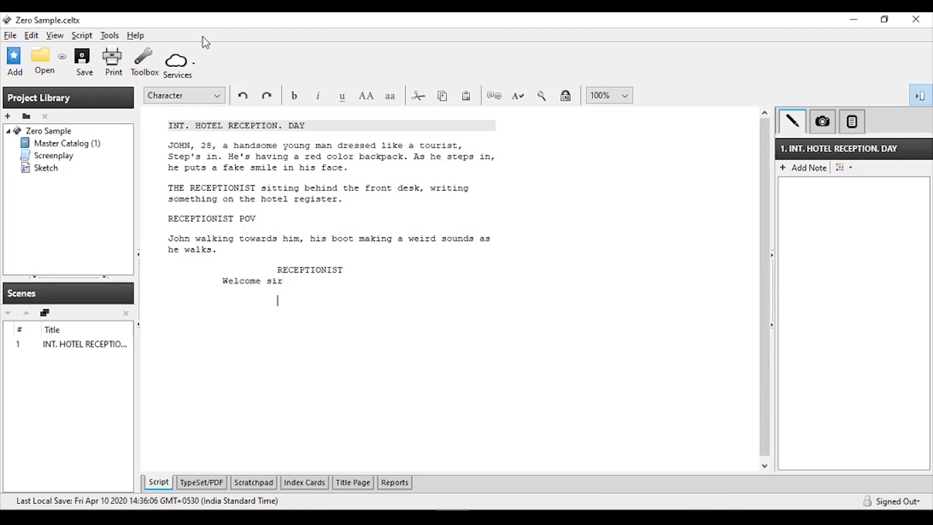
pyautogui.click(202, 96)
pyautogui.click(190, 124)
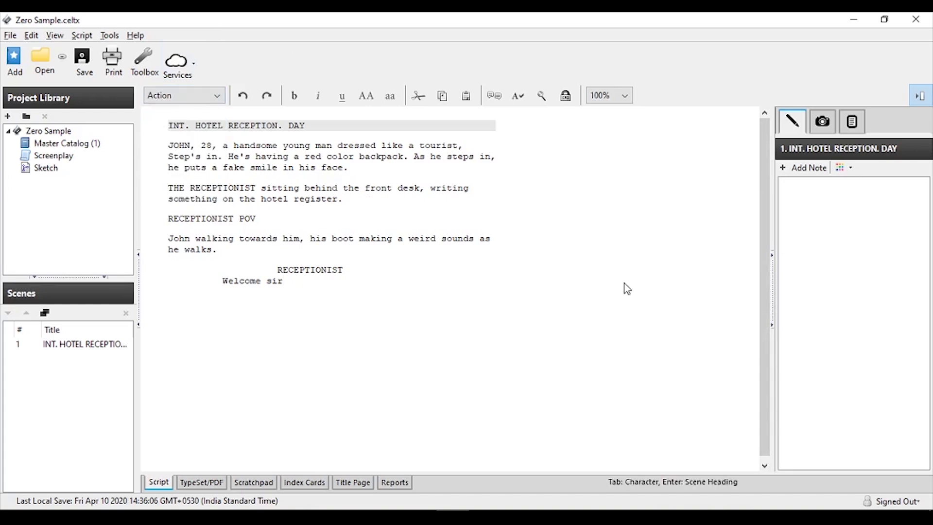
pyautogui.write('Joh')
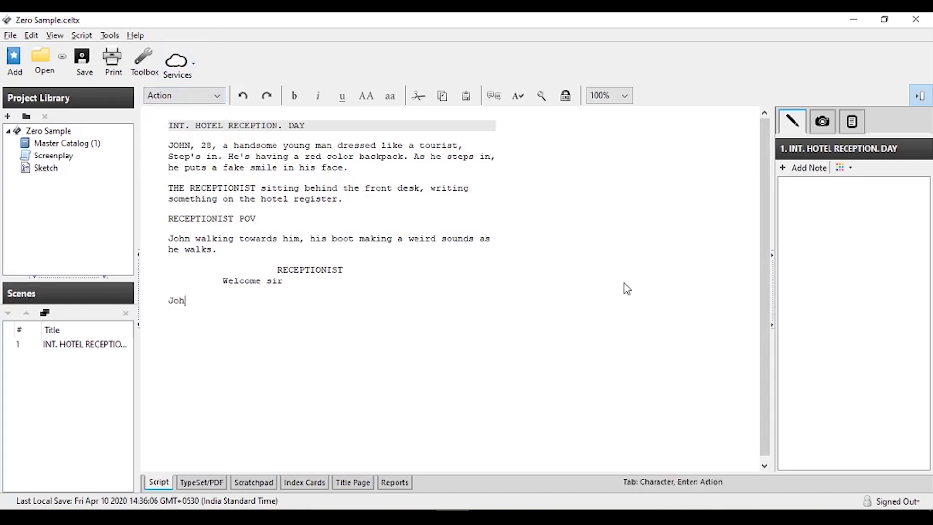
pyautogui.write('n nods his head.m')
pyautogui.press('BackSpace')
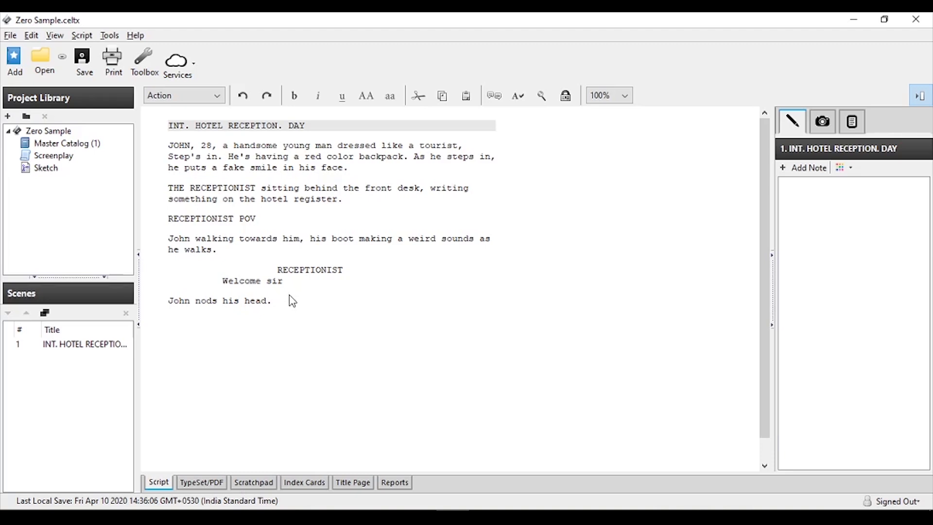
pyautogui.press('Return')
pyautogui.click(179, 100)
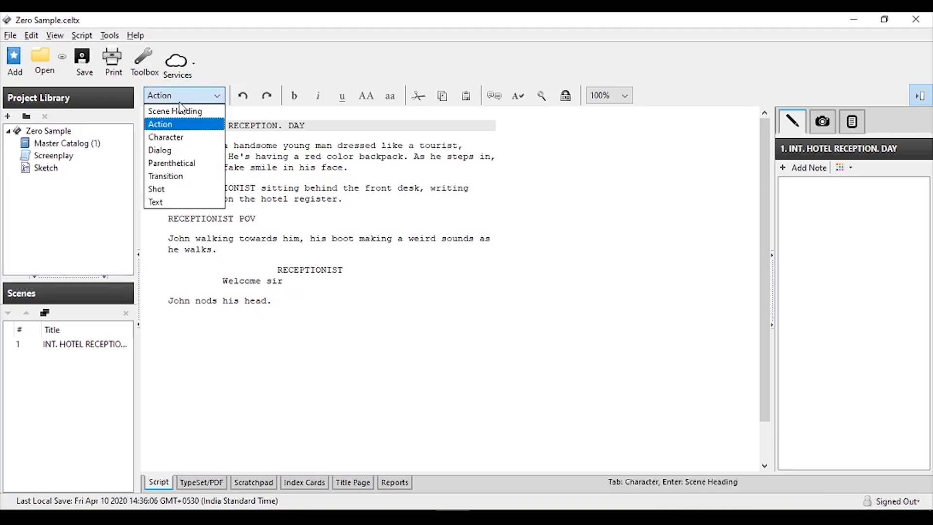
pyautogui.press('Escape')
pyautogui.press('Tab')
pyautogui.press('BackSpace')
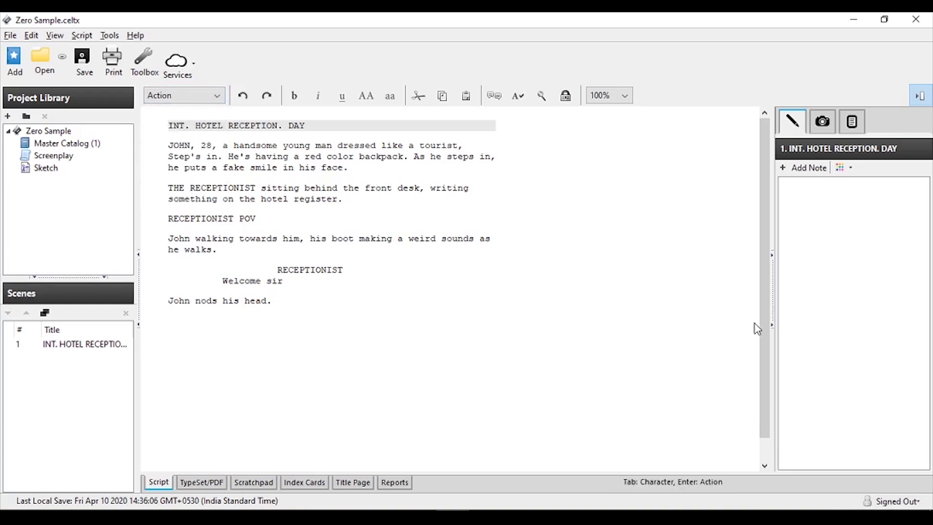
# Step: Enter the tourist as the speaking character below the action line, with the dialog "i have a booking here"
pyautogui.press('Return')
pyautogui.press('Tab')
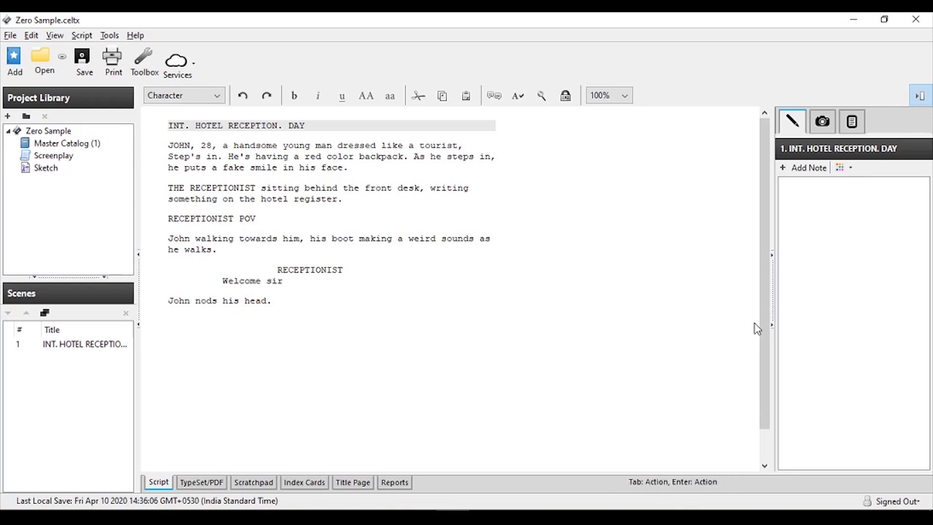
pyautogui.write('JOHN')
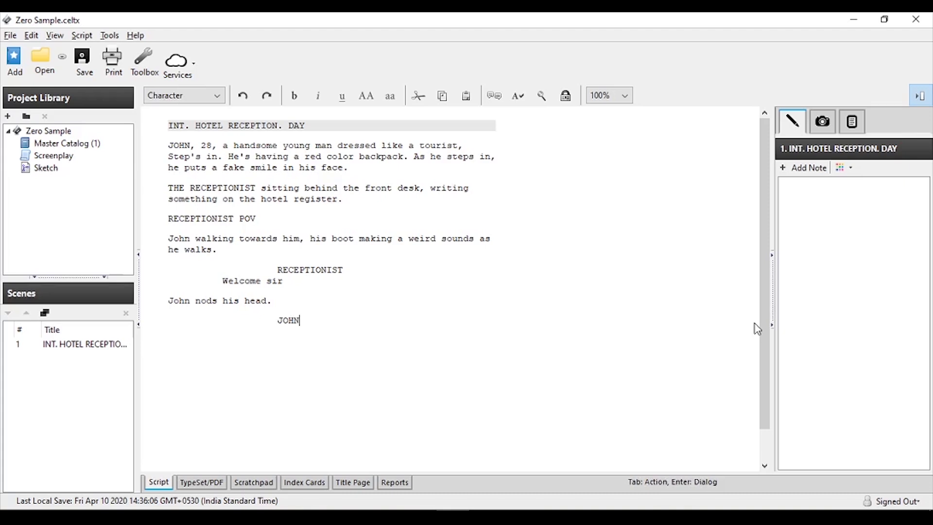
pyautogui.press('Return')
pyautogui.write('i')
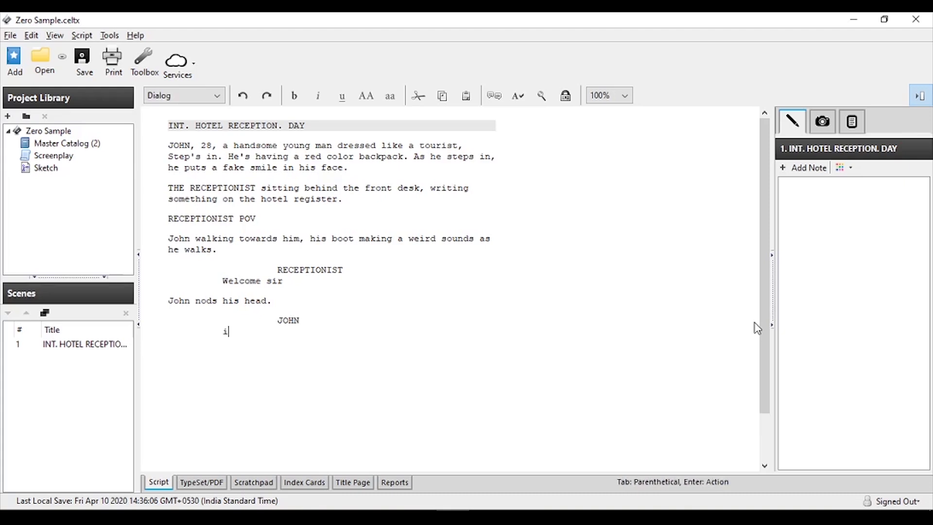
pyautogui.write(' have a booking here')
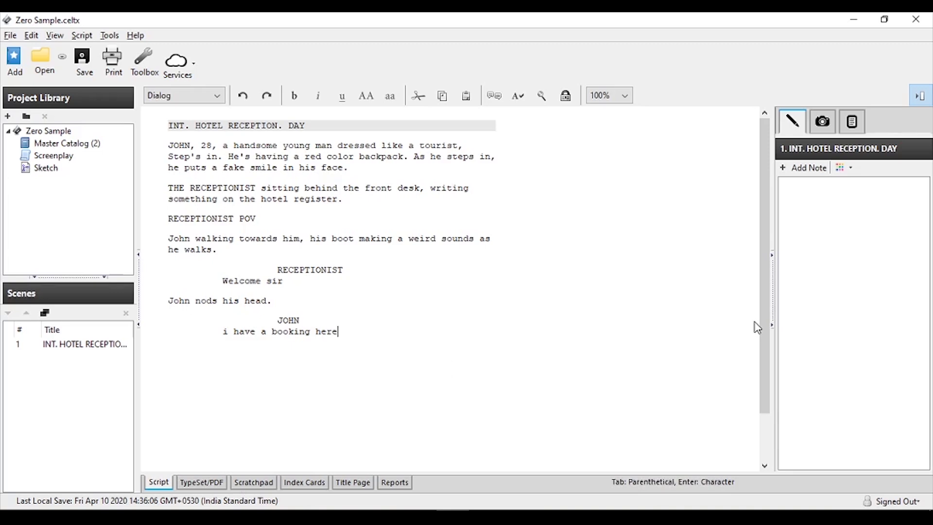
# Step: Enter RECEPTIONIST as the replying character with the dialog "ok sir. let me check"
pyautogui.press('Return')
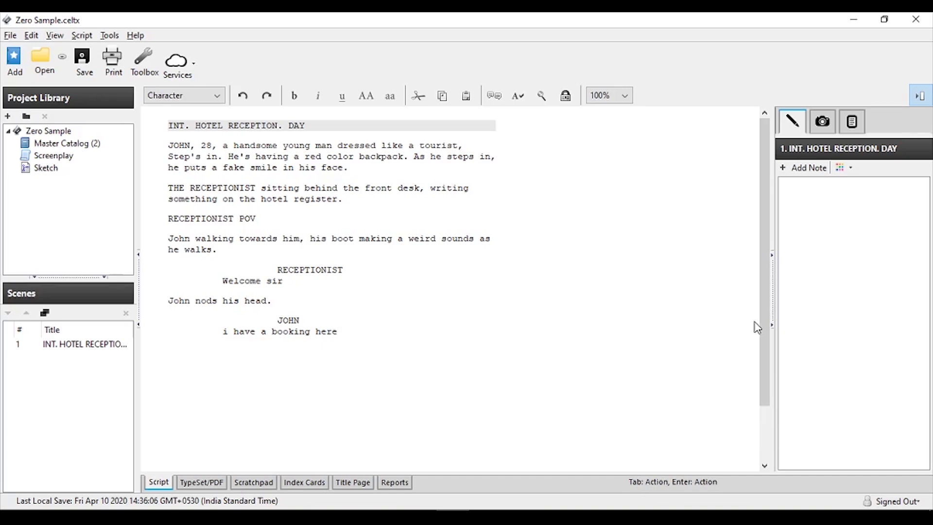
pyautogui.write('R')
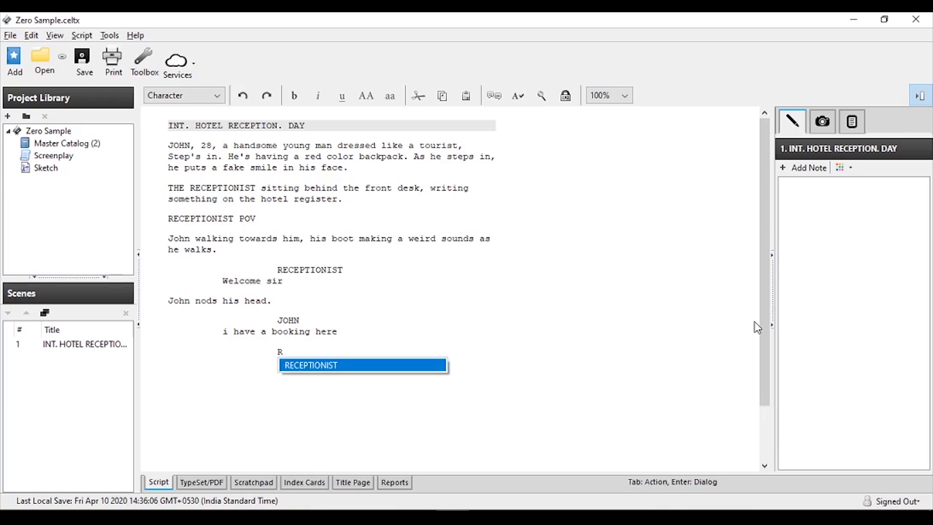
pyautogui.press('Return')
pyautogui.press('Return')
pyautogui.write('ok sir.')
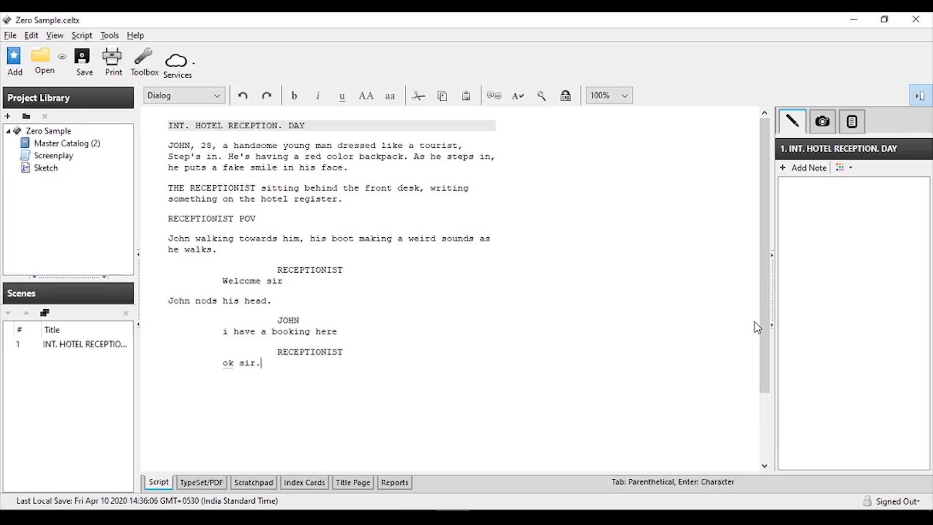
pyautogui.write(' let me check')
pyautogui.moveTo(334, 363); pyautogui.dragTo(225, 363)
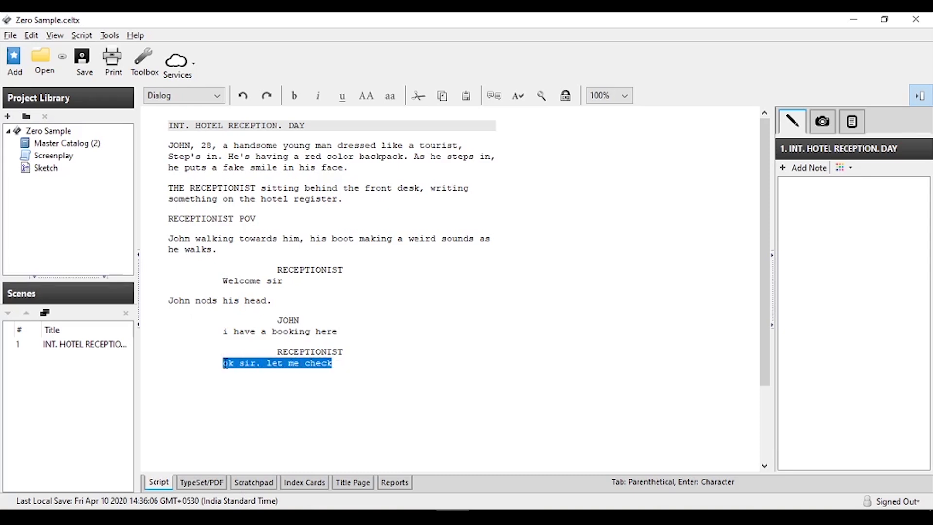
pyautogui.click(346, 368)
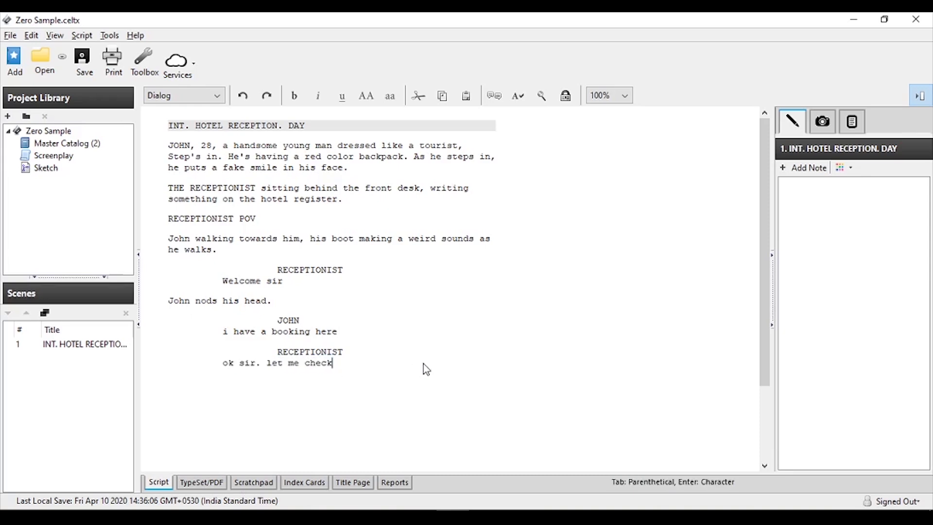
# Step: Add the parenthetical "pause" below the receptionist's reply and continue the dialog with a question asking whether the guest is the tourist by name
pyautogui.press('Return')
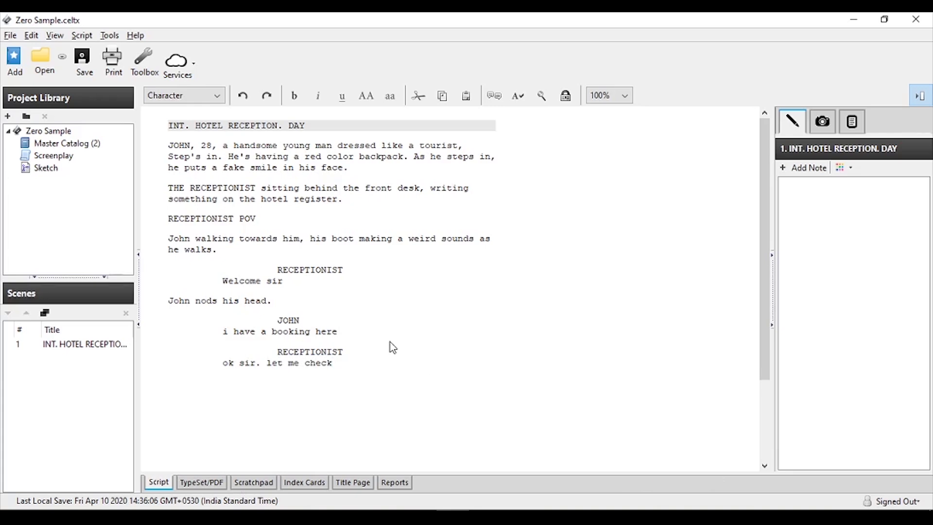
pyautogui.click(178, 96)
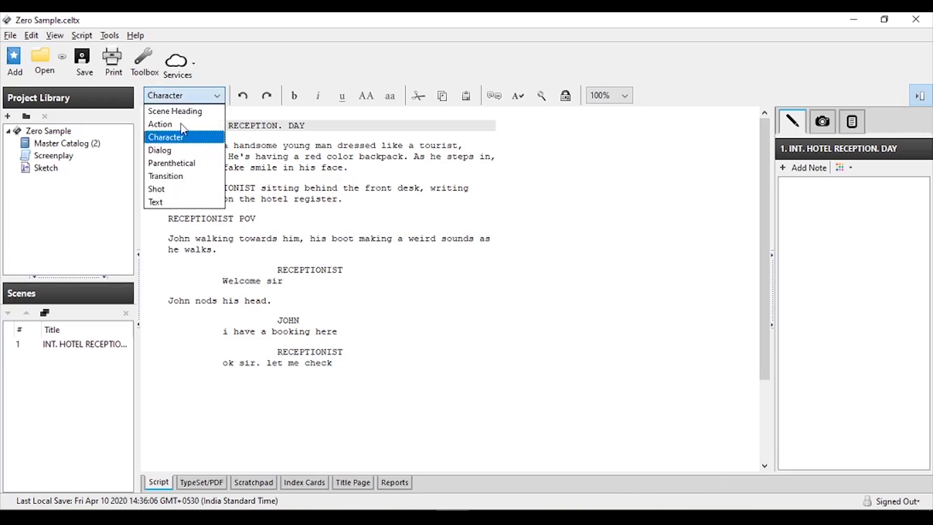
pyautogui.click(177, 162)
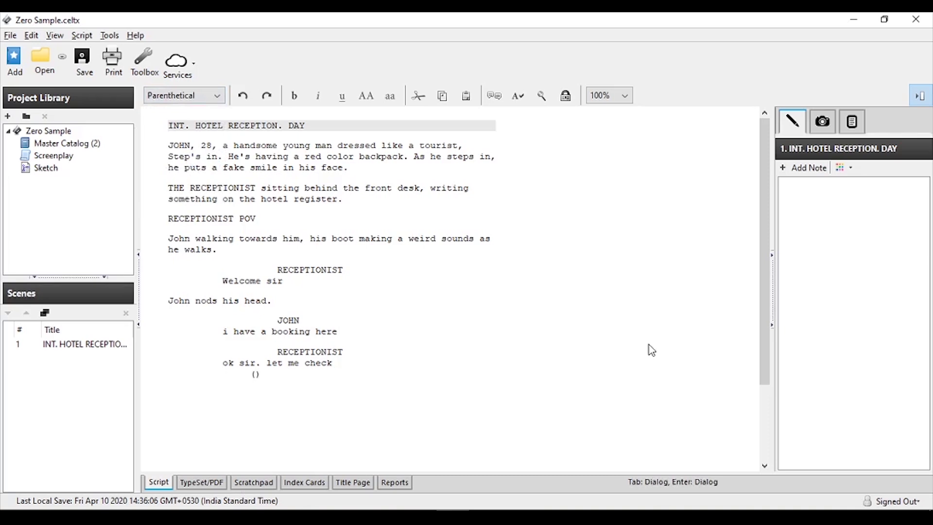
pyautogui.write('pause')
pyautogui.press('Return')
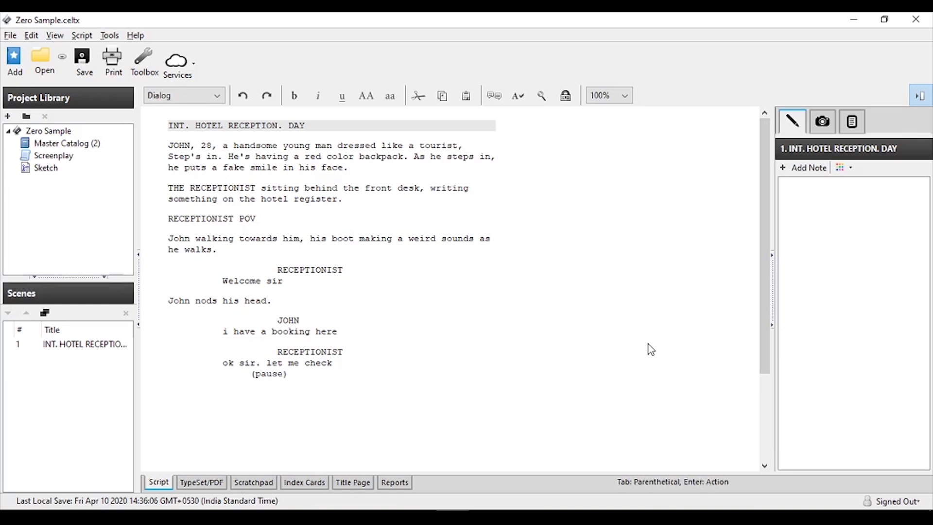
pyautogui.write('You are JOHN right?')
# Step: Enter the tourist as the next speaking character with the dialog "yes."
pyautogui.press('Return')
pyautogui.press('BackSpace')
pyautogui.press('Return')
pyautogui.write('J')
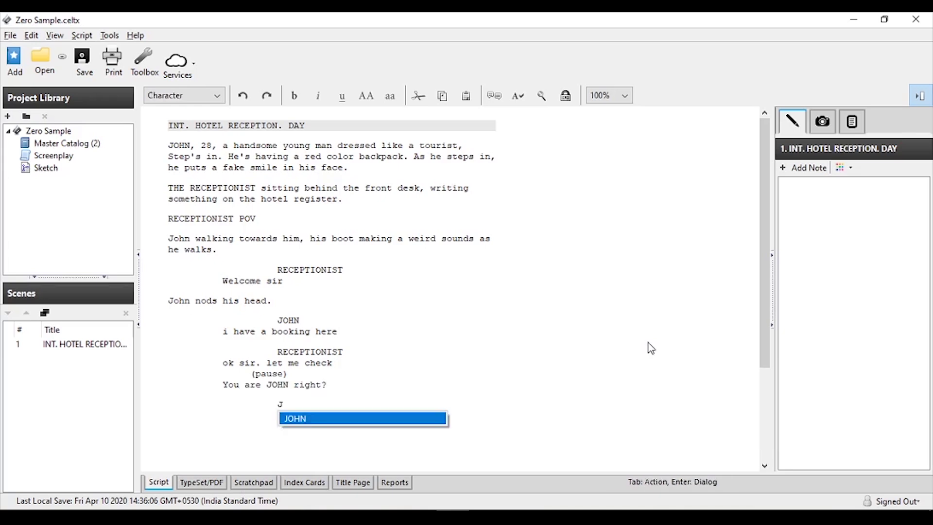
pyautogui.press('Return')
pyautogui.press('Return')
pyautogui.write('yes.')
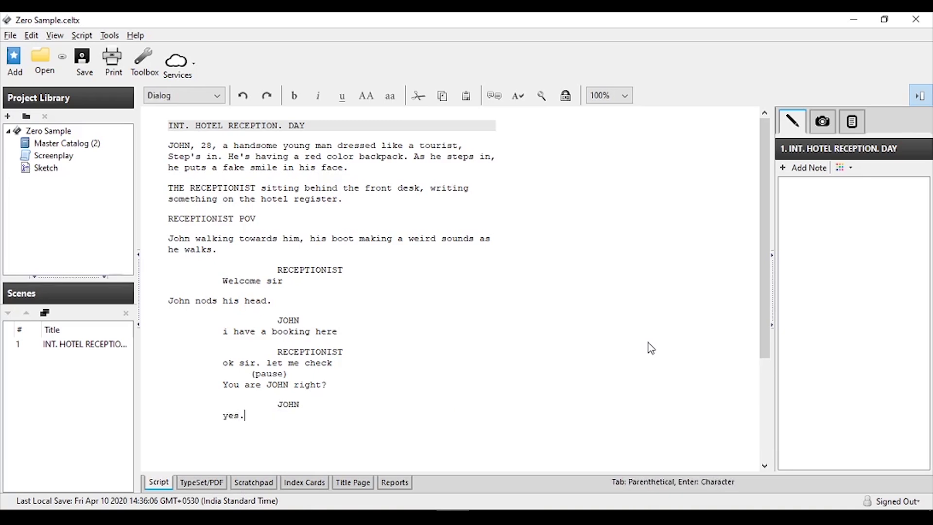
# Step: Below the "yes." dialog, add the Action line "Receptionist handing over the key." followed by a sentence saying that the tourist leaves
pyautogui.press('Return')
pyautogui.press('BackSpace')
pyautogui.press('Return')
pyautogui.press('Tab')
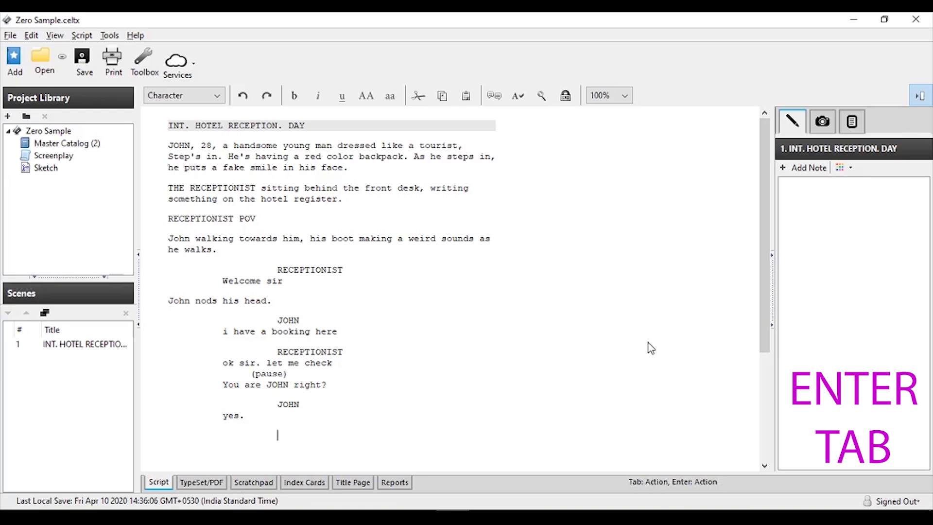
pyautogui.press('Tab')
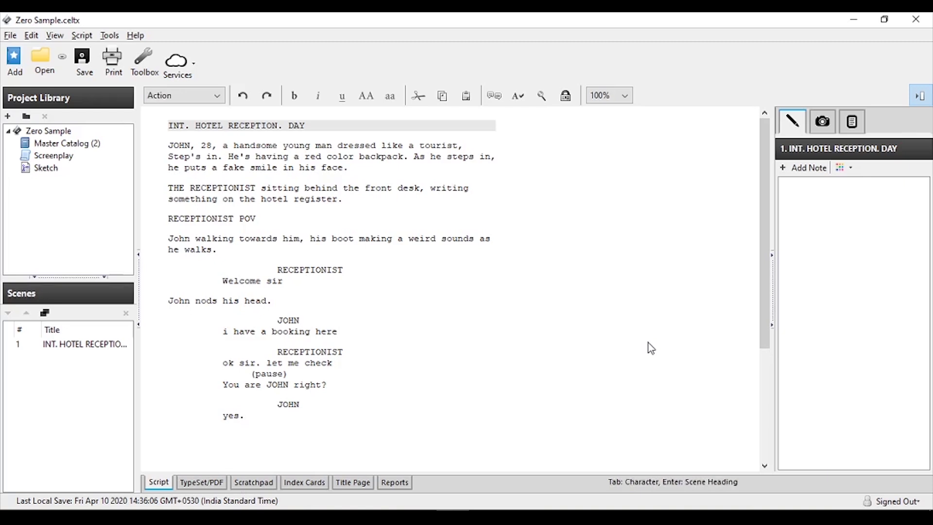
pyautogui.write('Receptionist handing over the key. John leaves')
pyautogui.scroll(-5, 663, 240)
pyautogui.moveTo(421, 275); pyautogui.dragTo(167, 274)
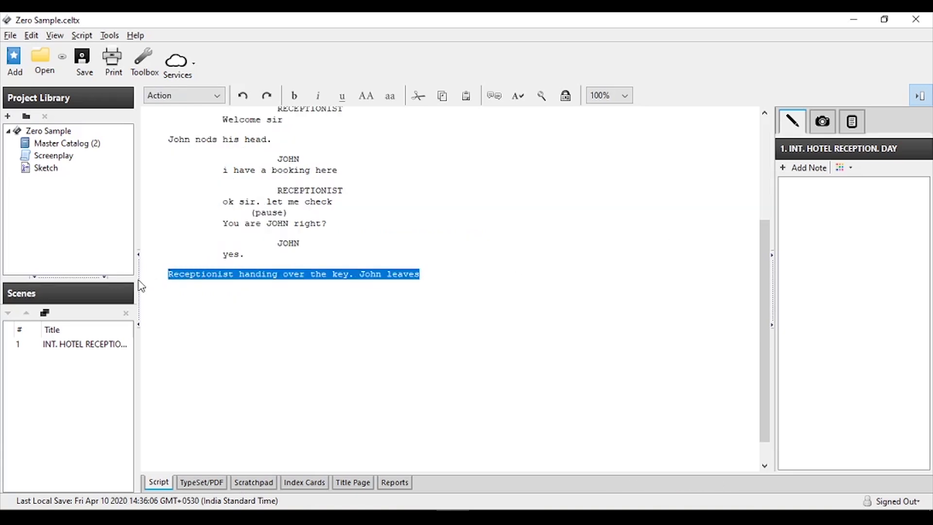
pyautogui.click(446, 298)
pyautogui.click(440, 277)
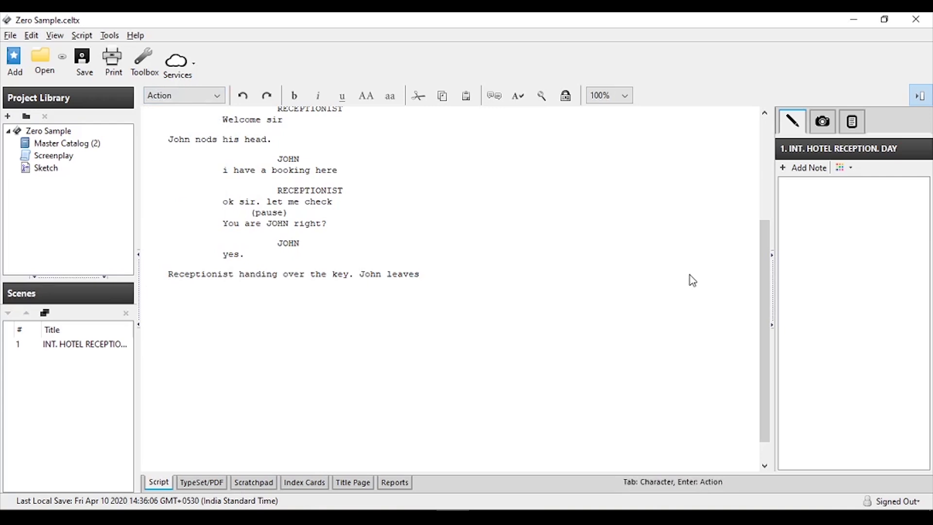
# Step: Add a Transition element reading "CUT TO:" below the last action line
pyautogui.press('Return')
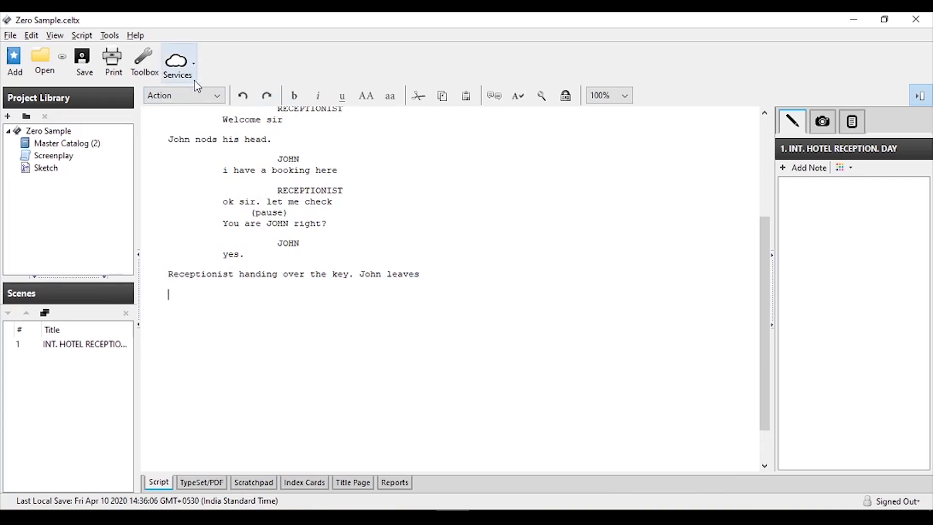
pyautogui.click(192, 96)
pyautogui.click(179, 176)
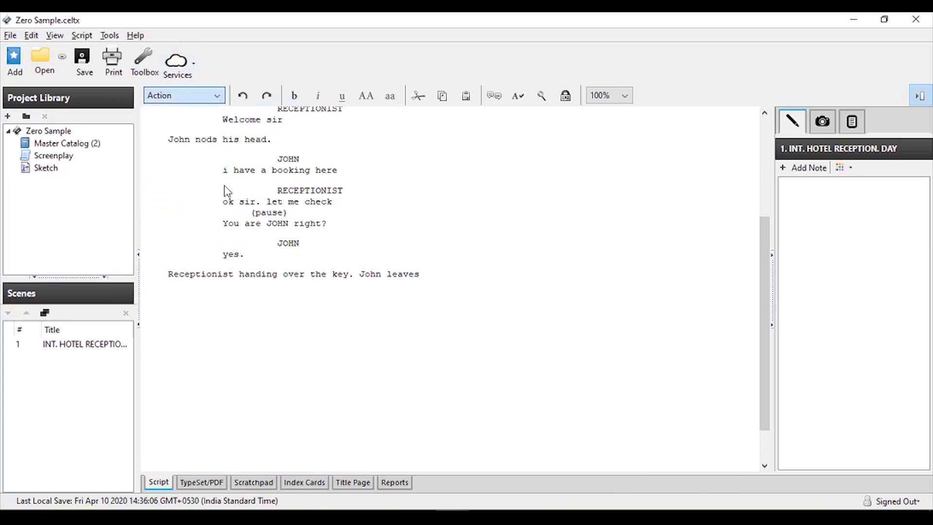
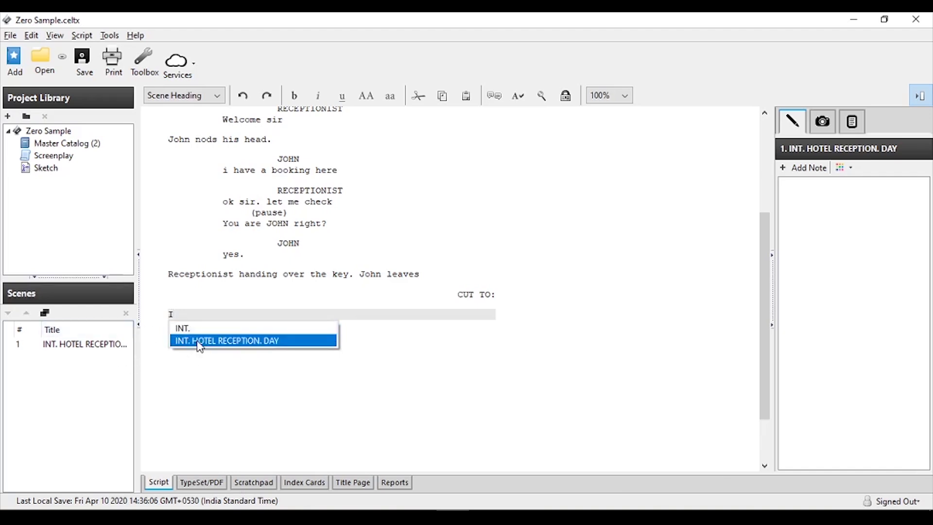
# Step: Enter the second scene heading "INT. HOTEL HALLWAY. DAY" and start an action line below it
pyautogui.click(228, 333)
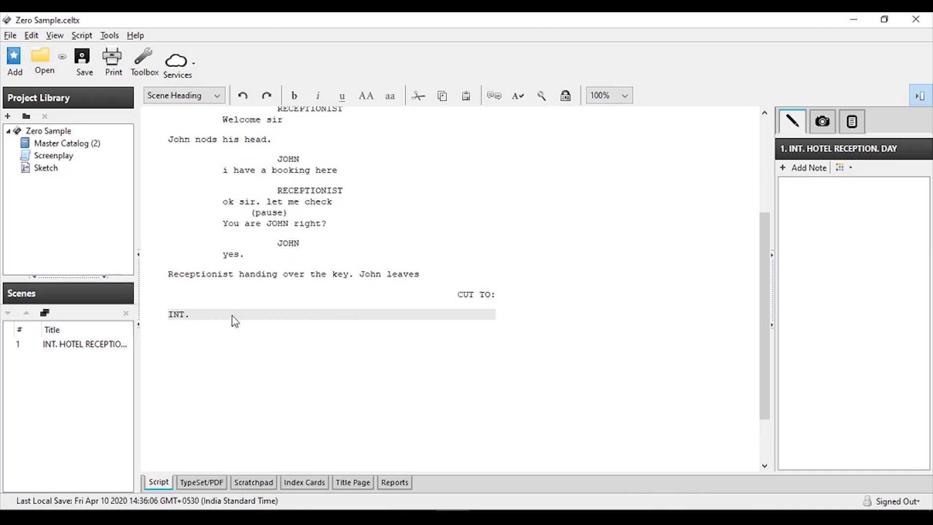
pyautogui.write('HOT')
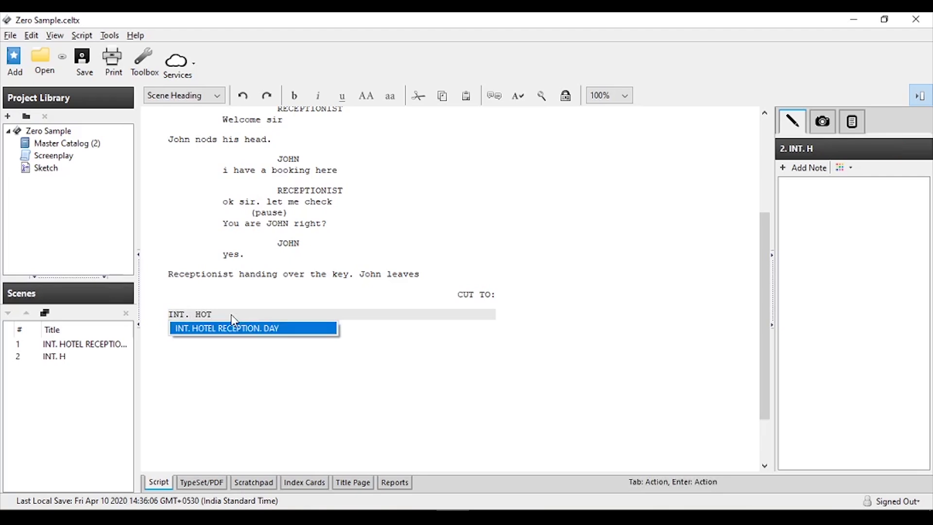
pyautogui.write('EL HALLWAY')
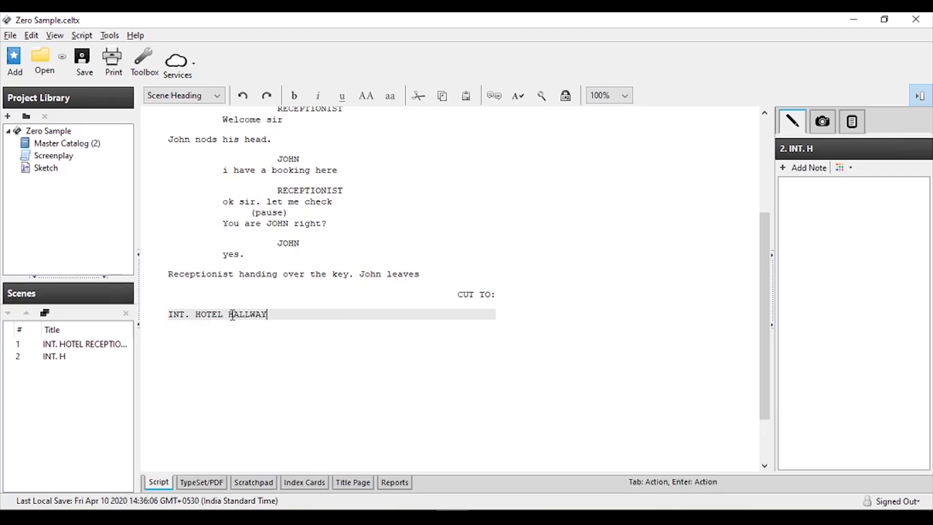
pyautogui.write('. DAY')
pyautogui.press('Return')
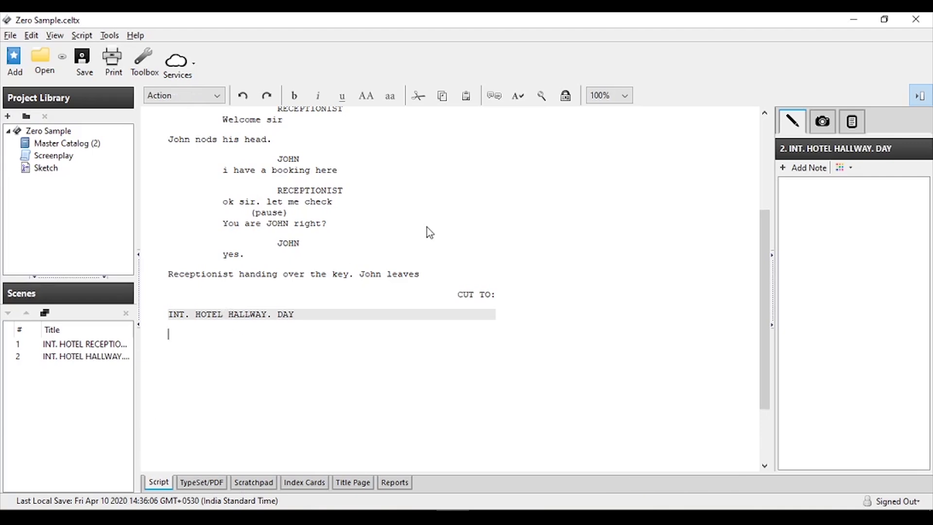
# Step: Try adding a "(V.O)" extension after the first RECEPTIONIST character name, and remove it again
pyautogui.scroll(5, 428, 231)
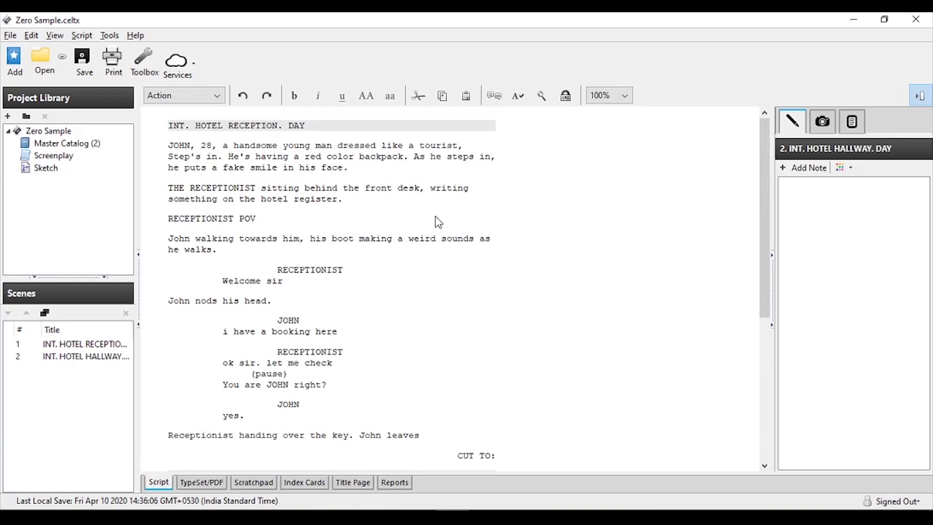
pyautogui.click(210, 105)
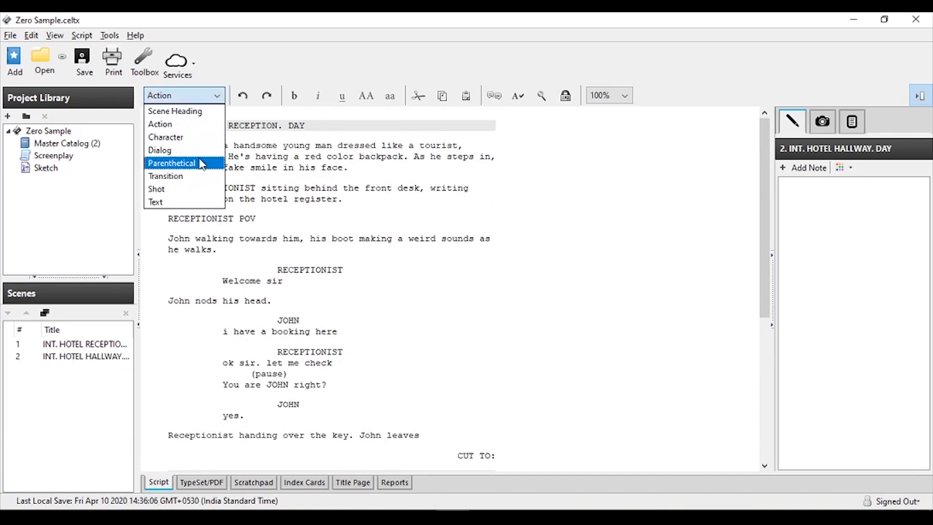
pyautogui.click(357, 285)
pyautogui.click(351, 273)
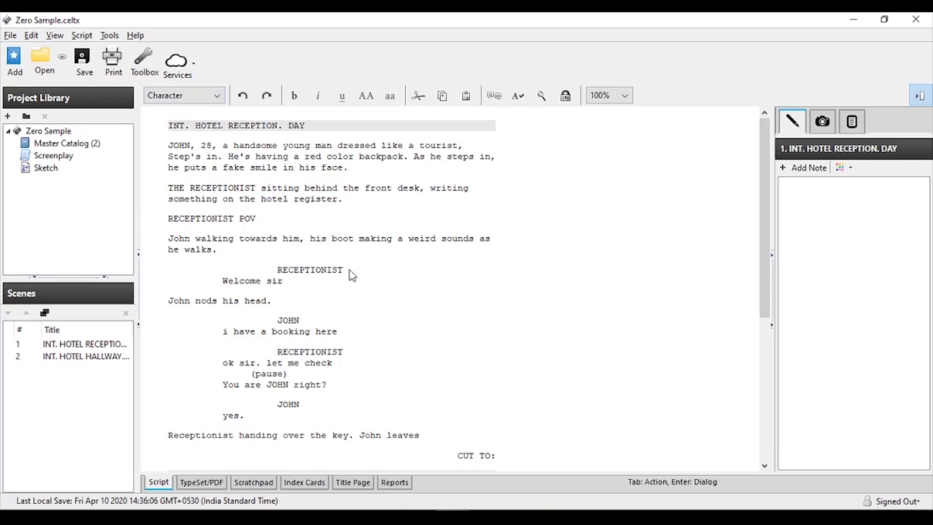
pyautogui.write('()')
pyautogui.click(353, 270)
pyautogui.write('V.O')
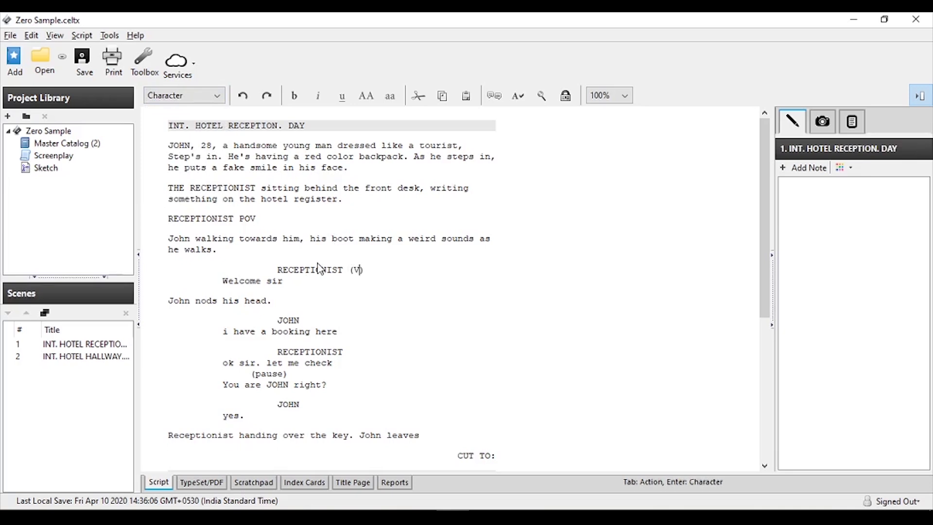
pyautogui.press('BackSpace')
pyautogui.press('BackSpace')
pyautogui.press('BackSpace')
pyautogui.press('BackSpace')
pyautogui.press('BackSpace')
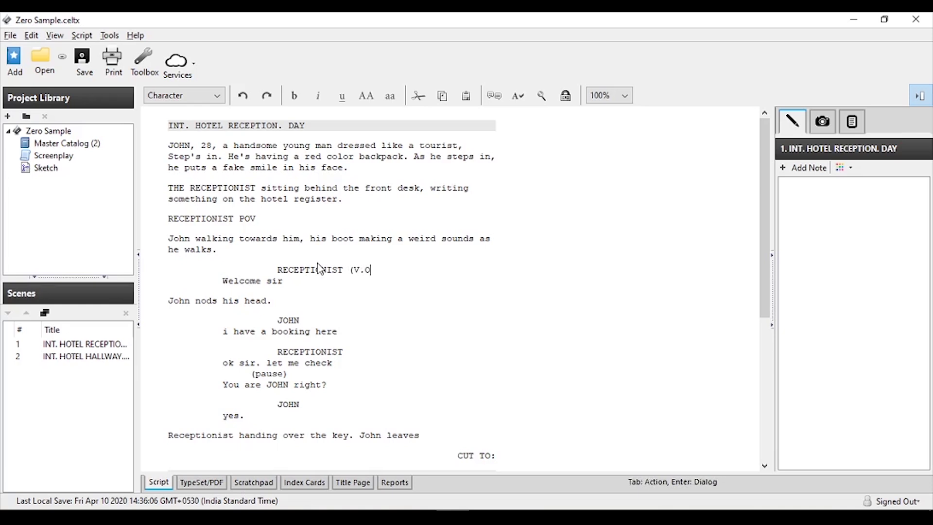
# Step: Insert a Parenthetical element reading "Smile's" between the first RECEPTIONIST name and the "Welcome sir" dialog
pyautogui.press('Return')
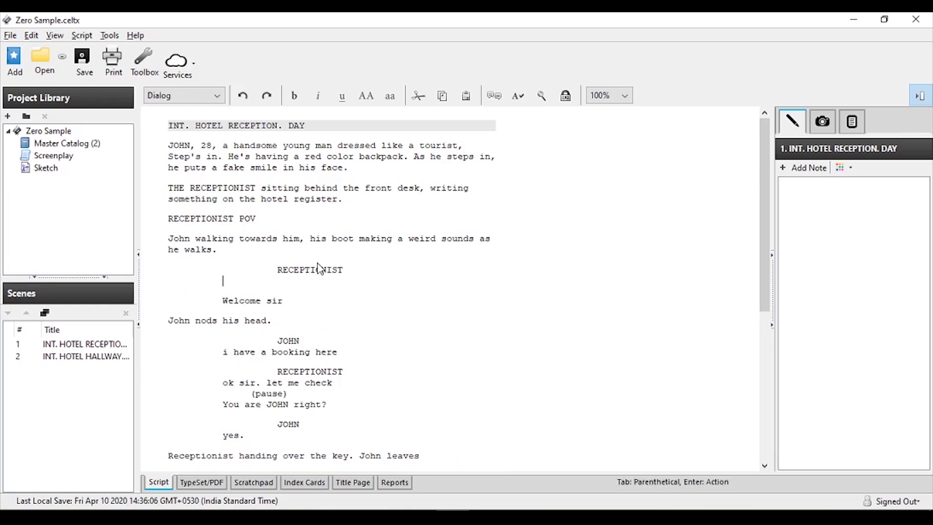
pyautogui.click(196, 97)
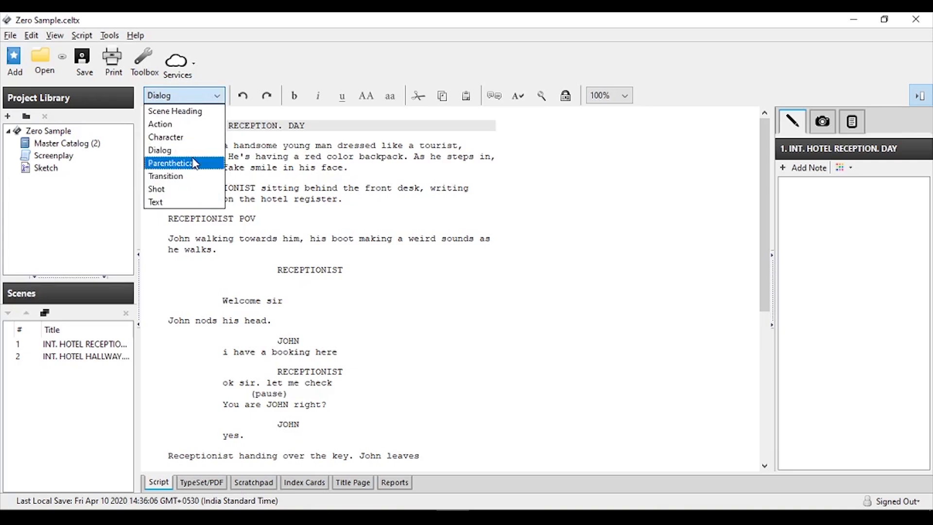
pyautogui.click(184, 163)
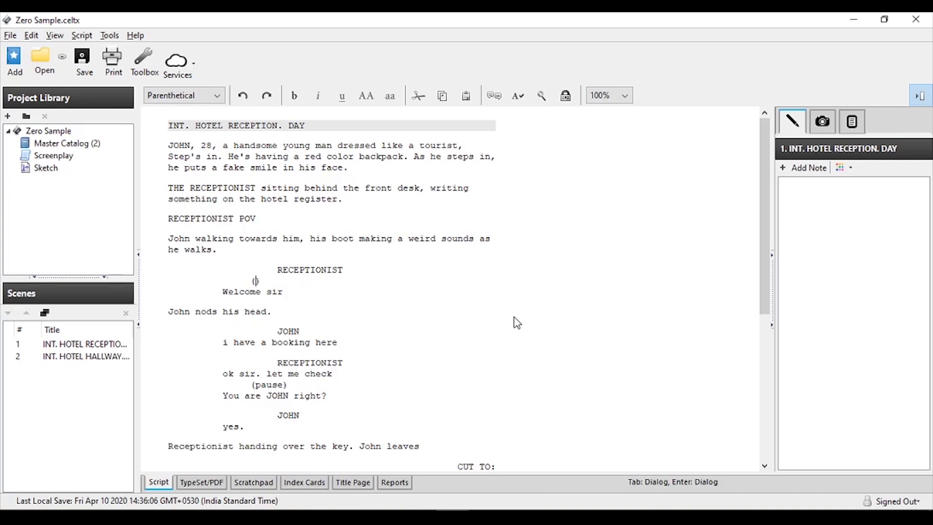
pyautogui.write("Smil'")
pyautogui.press('BackSpace')
pyautogui.write("e's")
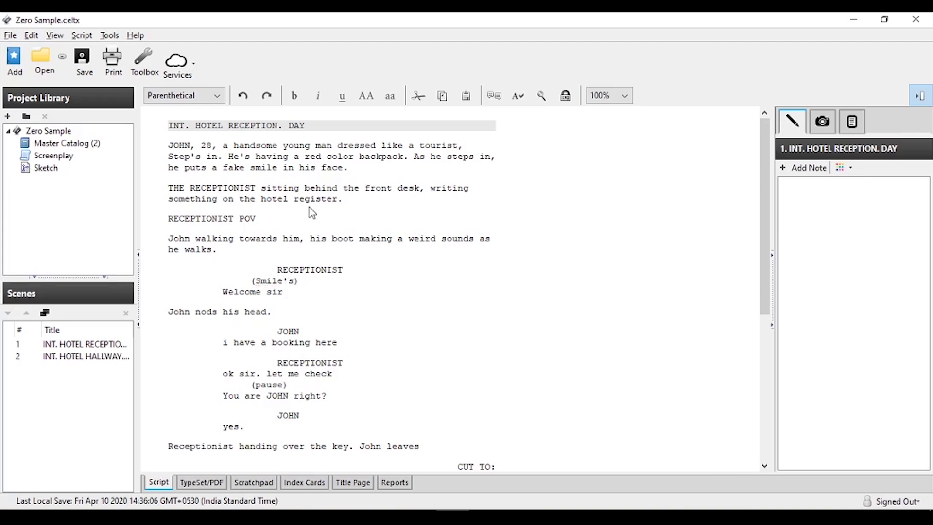
pyautogui.moveTo(256, 281); pyautogui.dragTo(296, 283)
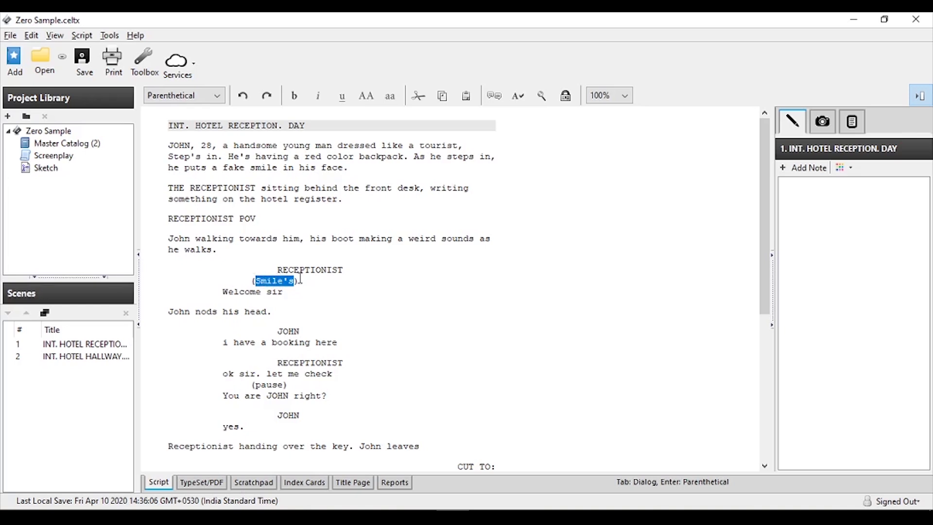
pyautogui.click(310, 314)
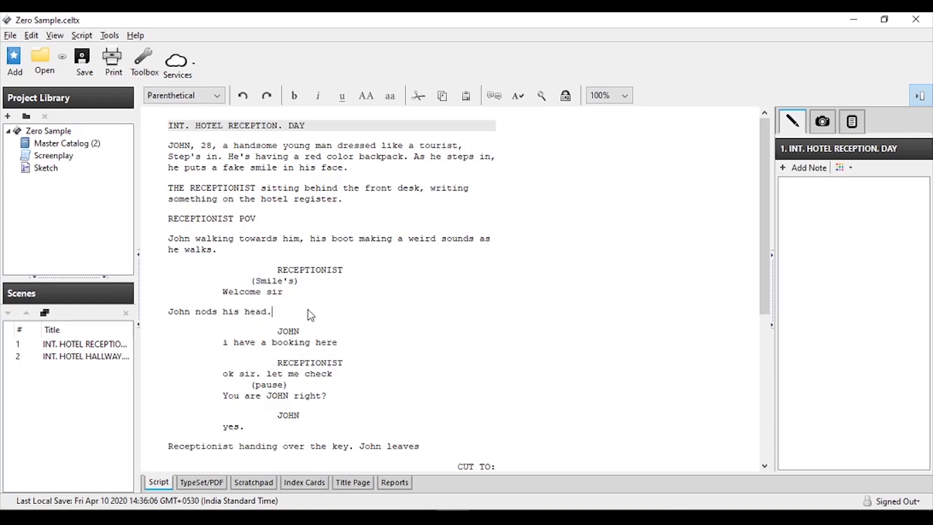
pyautogui.doubleClick(259, 280)
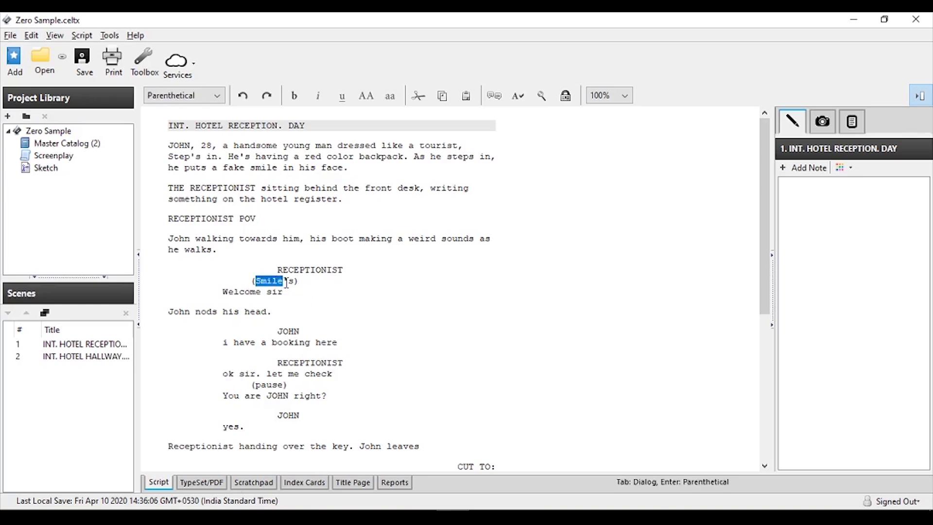
pyautogui.click(332, 294)
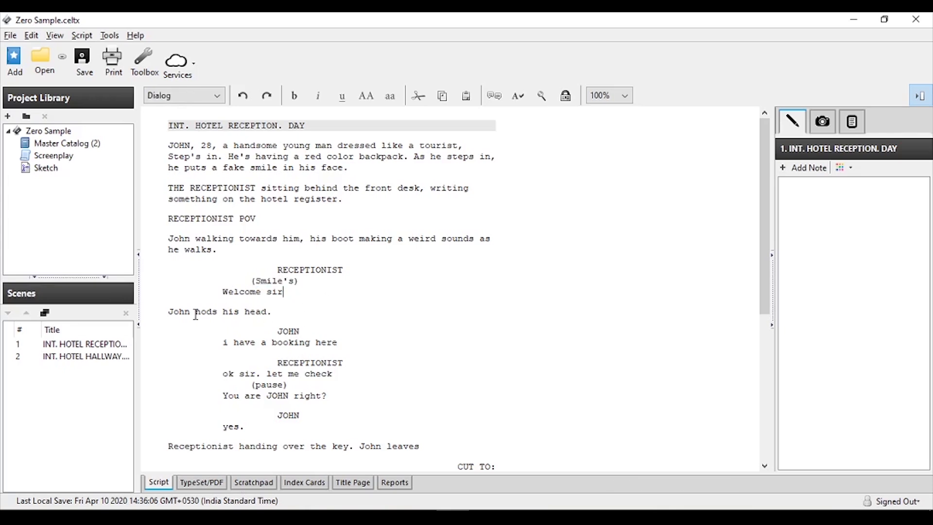
pyautogui.moveTo(169, 312); pyautogui.dragTo(308, 321)
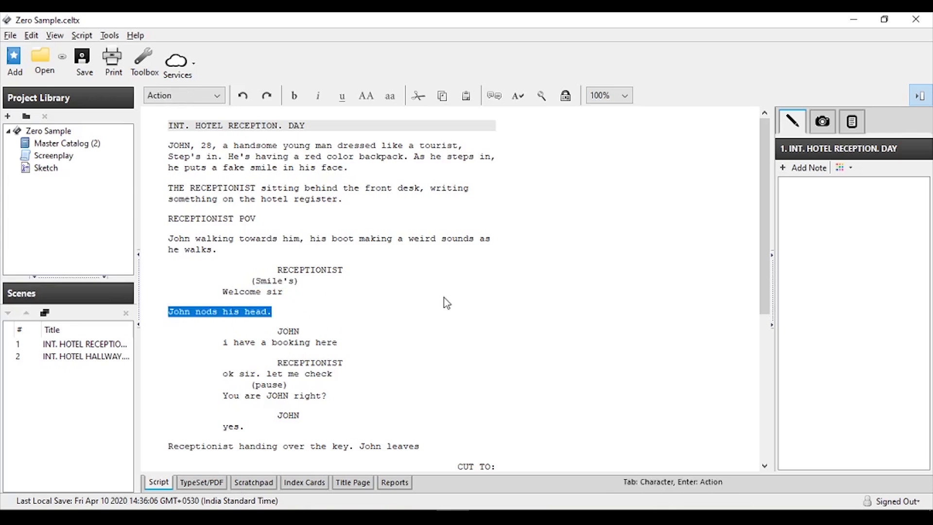
pyautogui.click(369, 305)
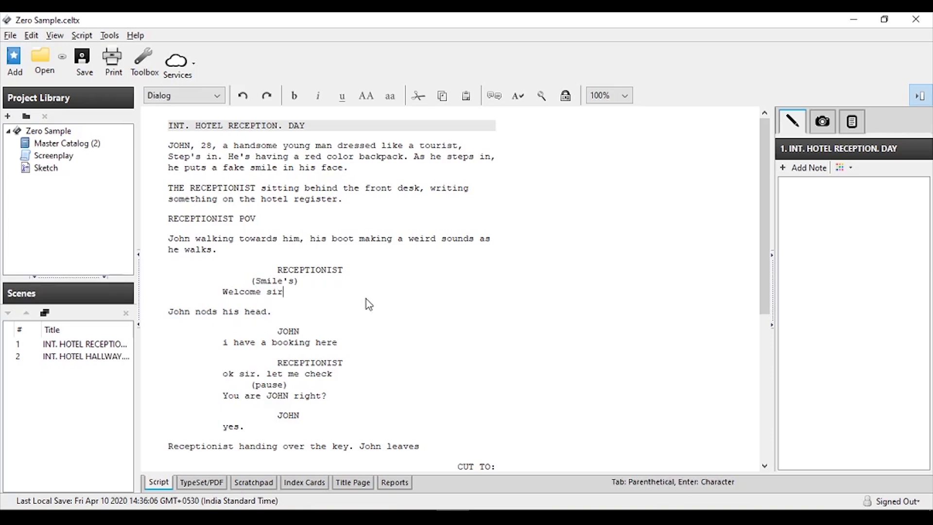
# Step: Save the project and insert a Transition element reading "FADE IN:" above the first scene heading
pyautogui.hotkey('ctrl', 's')
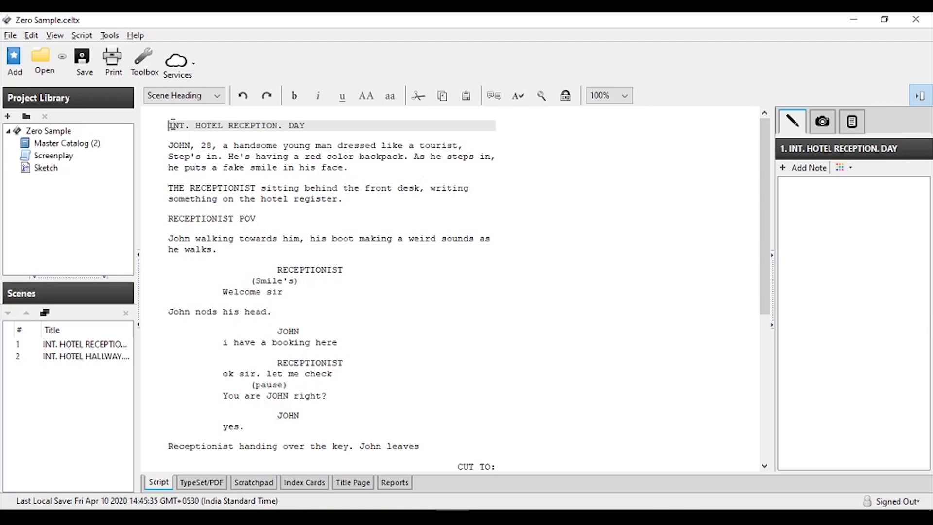
pyautogui.press('Return')
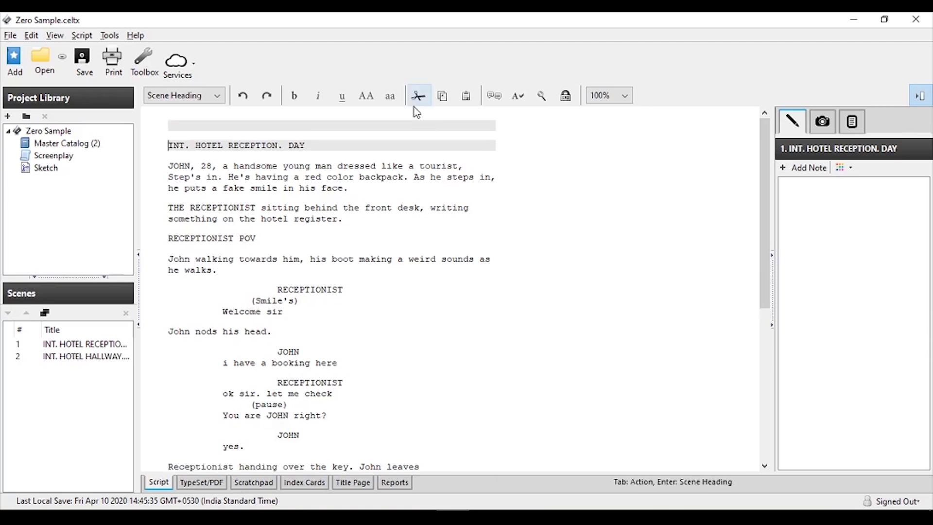
pyautogui.click(199, 97)
pyautogui.click(181, 181)
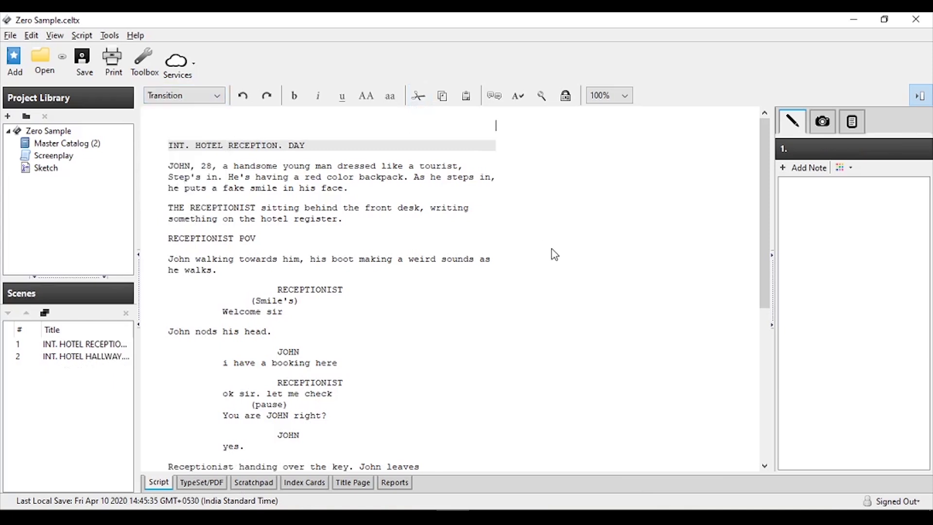
pyautogui.write('FADE ')
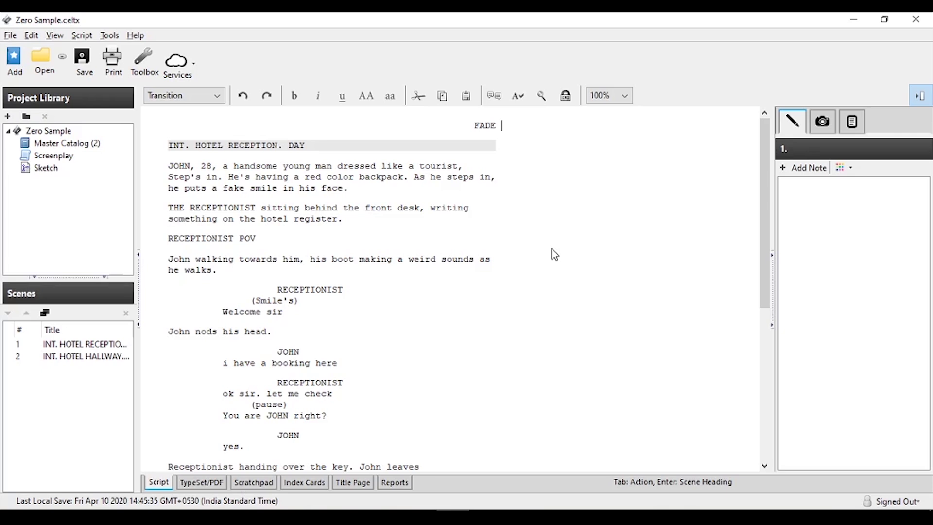
pyautogui.write('IN:')
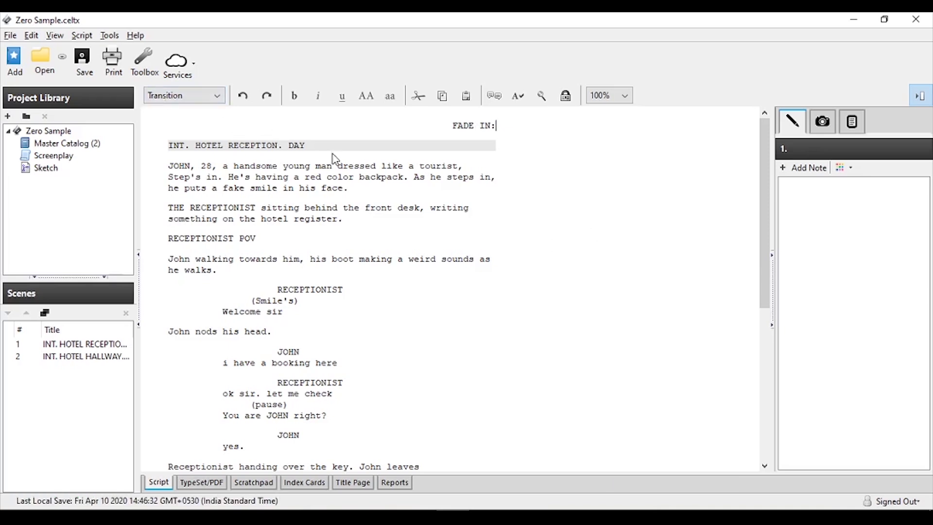
# Step: Review the element types used in the script, from the first scene heading down to the hallway scene
pyautogui.moveTo(329, 147); pyautogui.dragTo(163, 148)
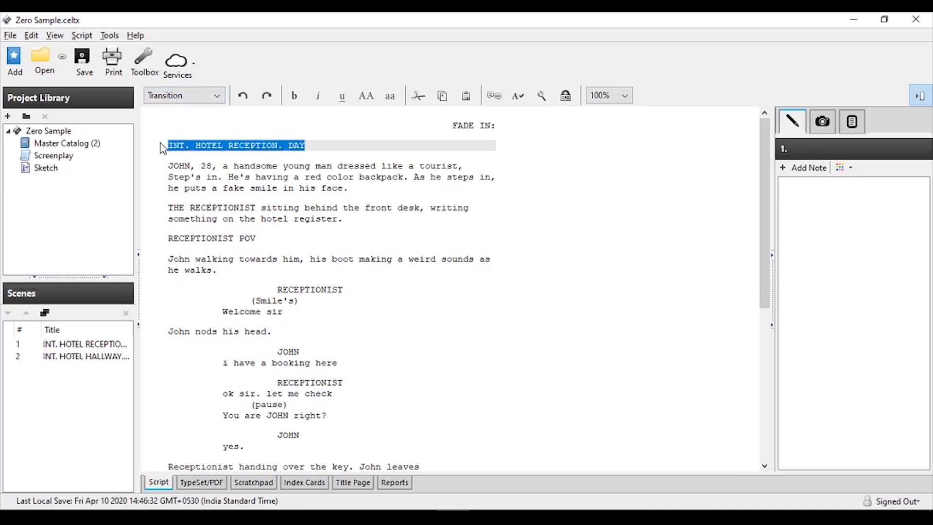
pyautogui.click(185, 95)
pyautogui.click(188, 111)
pyautogui.moveTo(350, 221); pyautogui.dragTo(167, 166)
pyautogui.moveTo(256, 238); pyautogui.dragTo(161, 241)
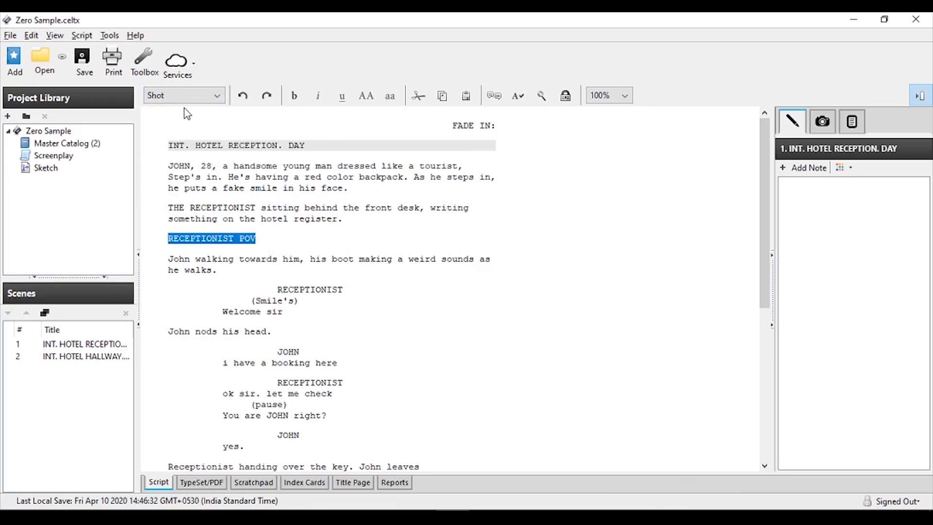
pyautogui.click(389, 333)
pyautogui.moveTo(219, 271); pyautogui.dragTo(187, 258)
pyautogui.click(350, 309)
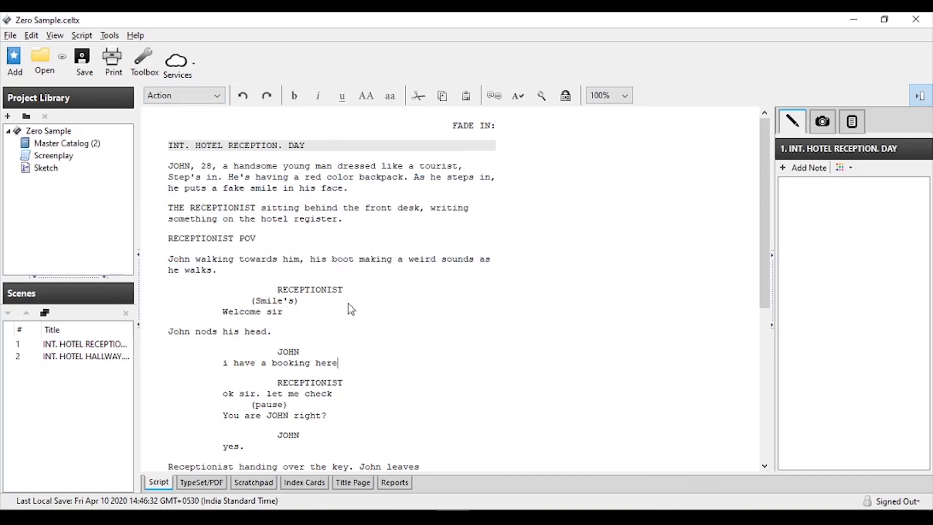
pyautogui.moveTo(362, 289); pyautogui.dragTo(230, 312)
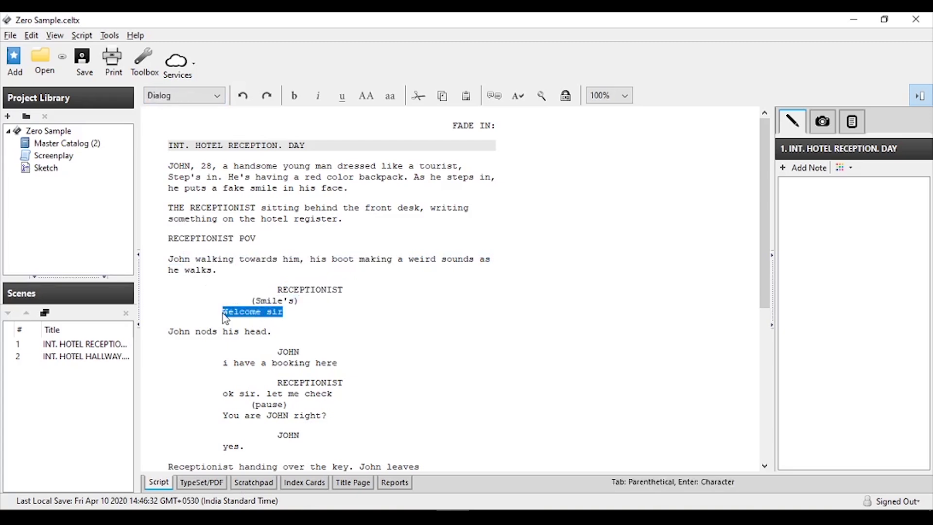
pyautogui.click(453, 327)
pyautogui.scroll(-5, 452, 328)
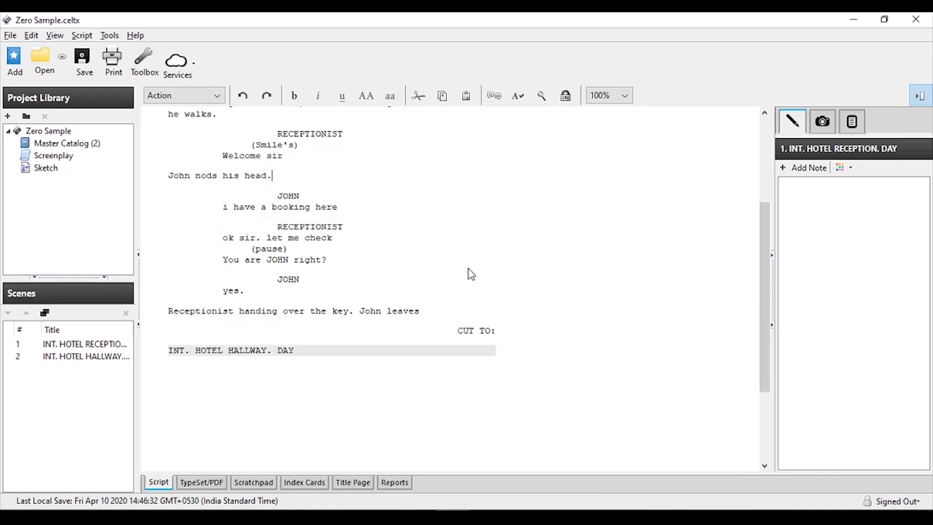
pyautogui.scroll(4, 466, 270)
pyautogui.click(202, 95)
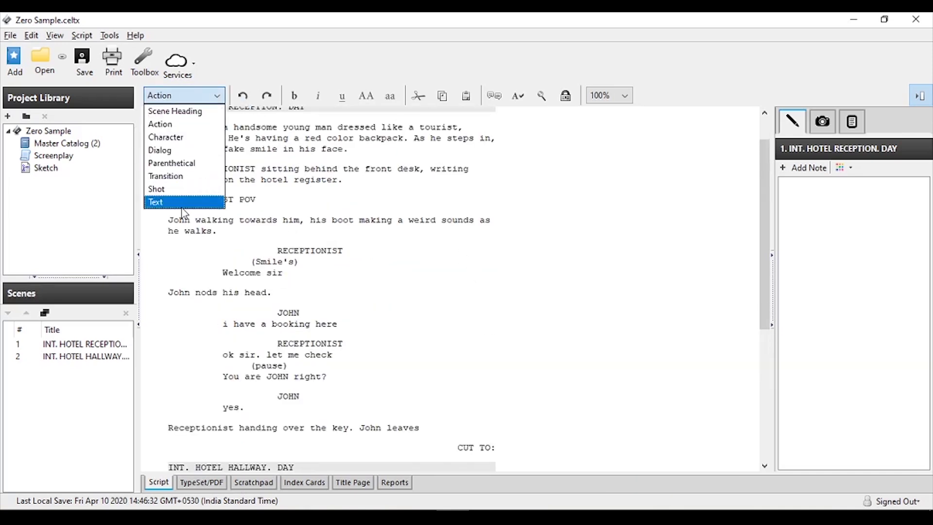
pyautogui.click(460, 273)
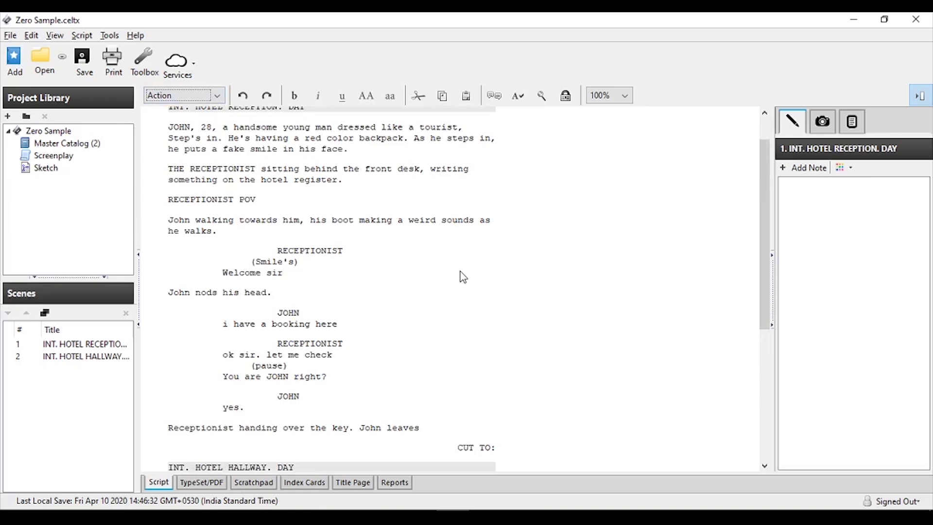
pyautogui.scroll(2, 461, 262)
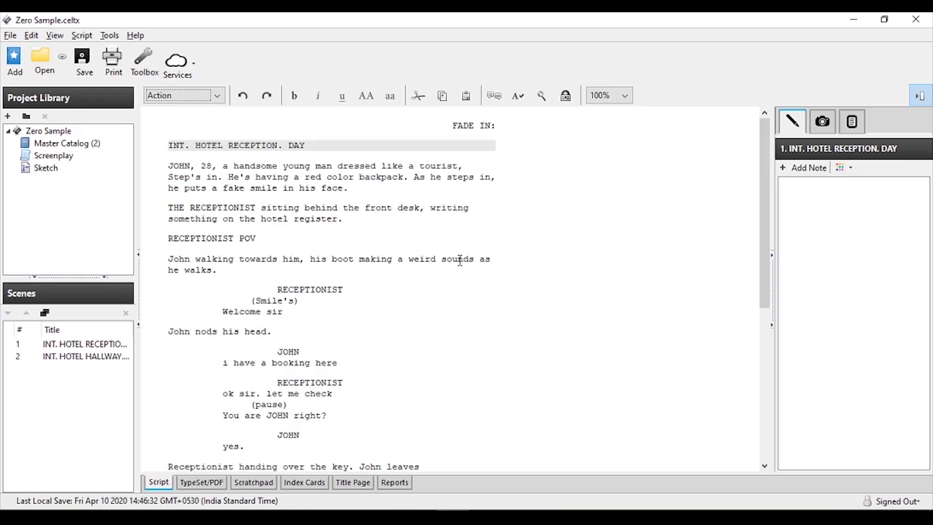
pyautogui.click(657, 330)
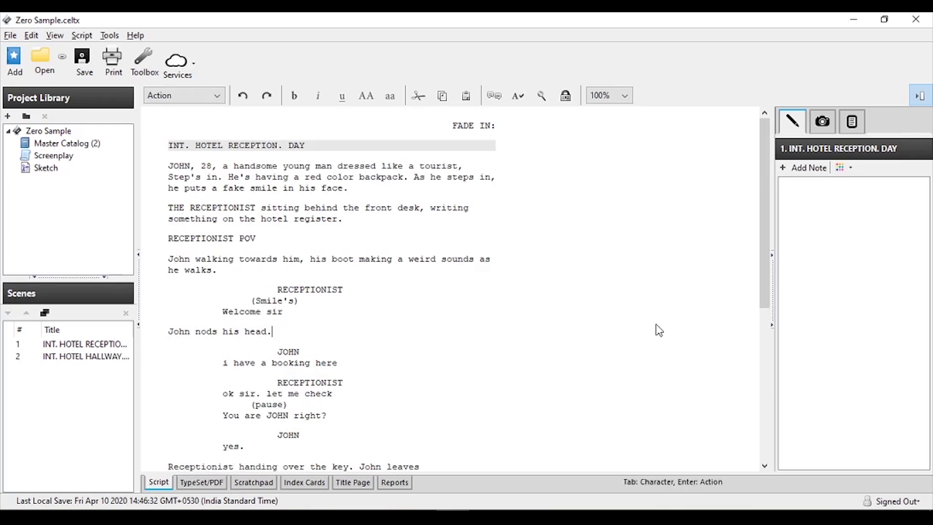
# Step: Set the screenplay's title on the title page to "ZERO Part 2"
pyautogui.click(354, 484)
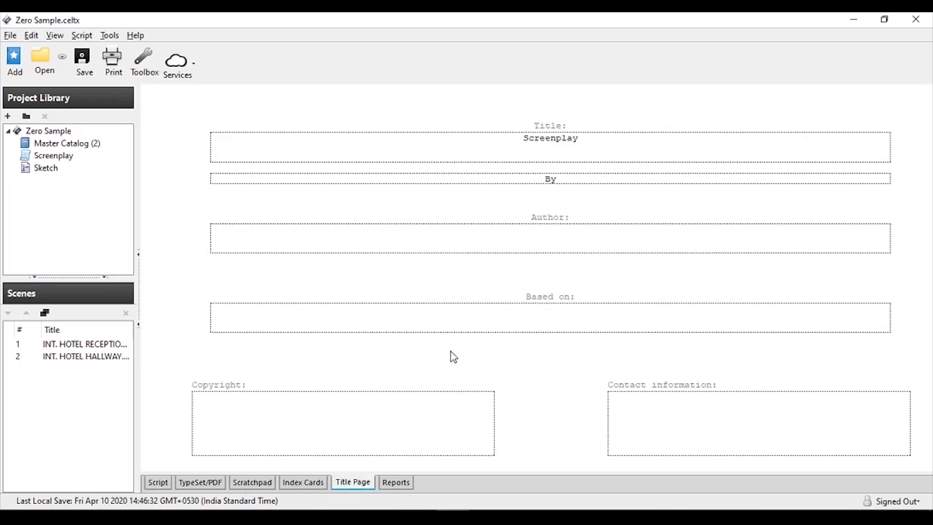
pyautogui.click(595, 144)
pyautogui.press('BackSpace')
pyautogui.press('BackSpace')
pyautogui.press('BackSpace')
pyautogui.press('BackSpace')
pyautogui.press('BackSpace')
pyautogui.press('BackSpace')
pyautogui.press('BackSpace')
pyautogui.press('BackSpace')
pyautogui.press('BackSpace')
pyautogui.press('BackSpace')
pyautogui.write('ZERO Part 2')
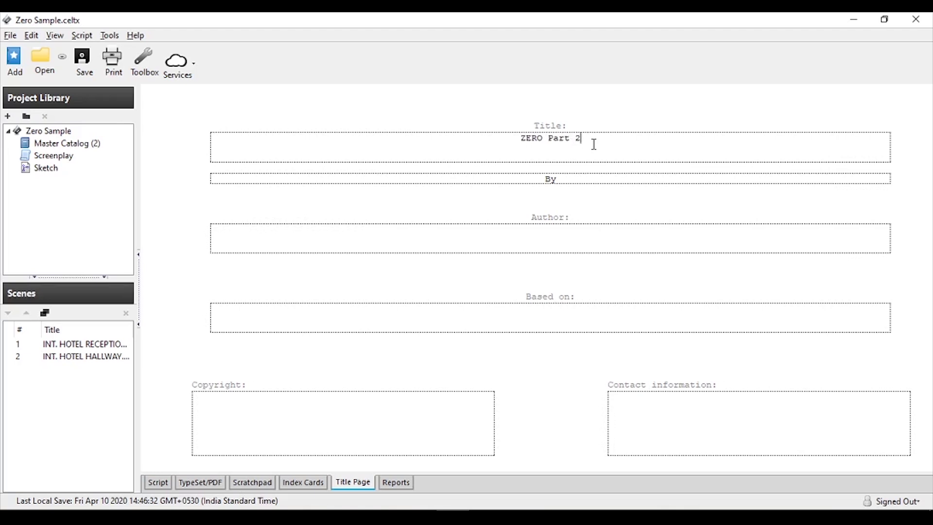
# Step: Enter the author's name on the title page and "FILM PSYCHO" with "APRIL 2020" below it as the copyright text
pyautogui.press('Tab')
pyautogui.write('SARAVANAKUMAR M')
pyautogui.press('Tab')
pyautogui.press('Tab')
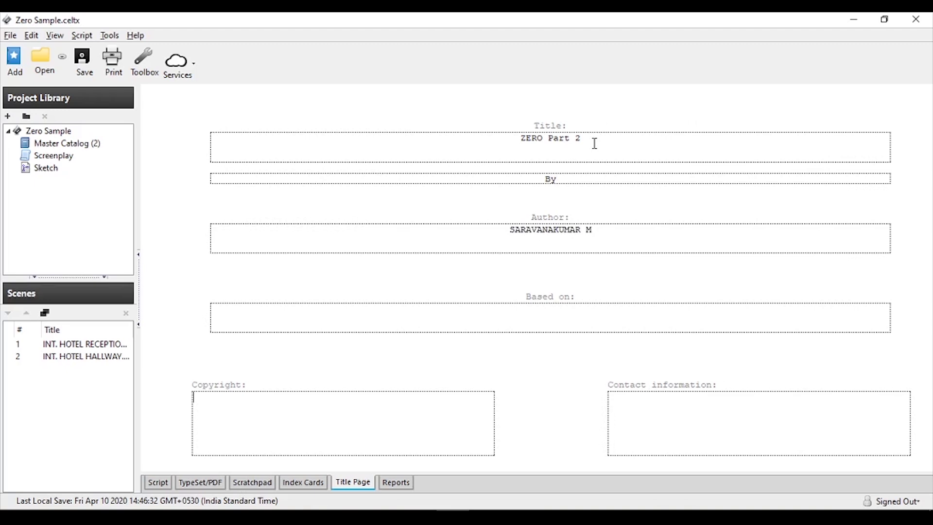
pyautogui.write('FILM PSYCHO')
pyautogui.press('Return')
pyautogui.write('APRI')
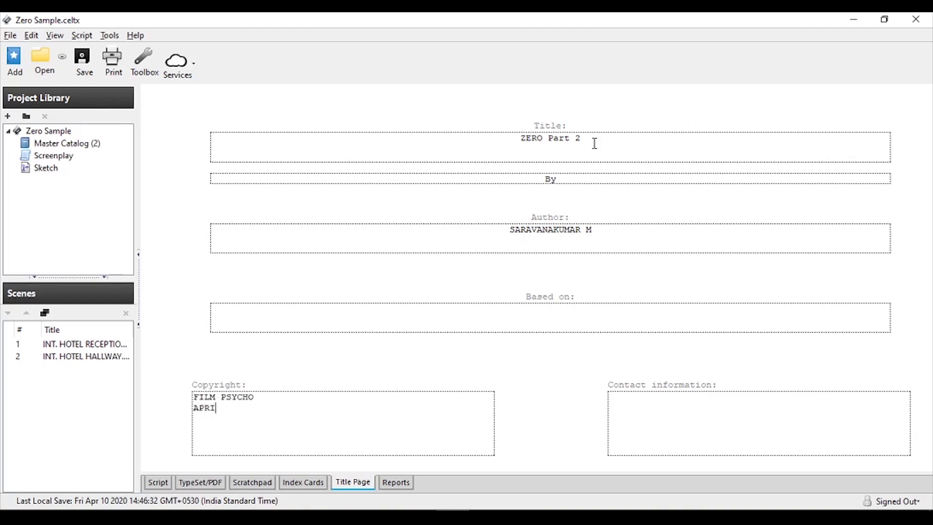
pyautogui.write('L 2020')
# Step: Paste the contact e-mail address and phone number into the title page's contact information
pyautogui.click(688, 424)
pyautogui.hotkey('ctrl', 'v')
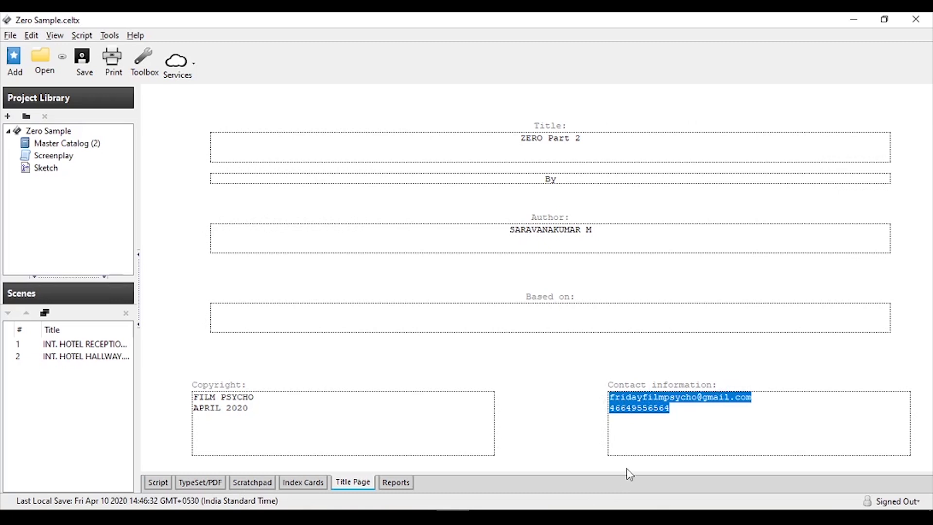
pyautogui.click(668, 413)
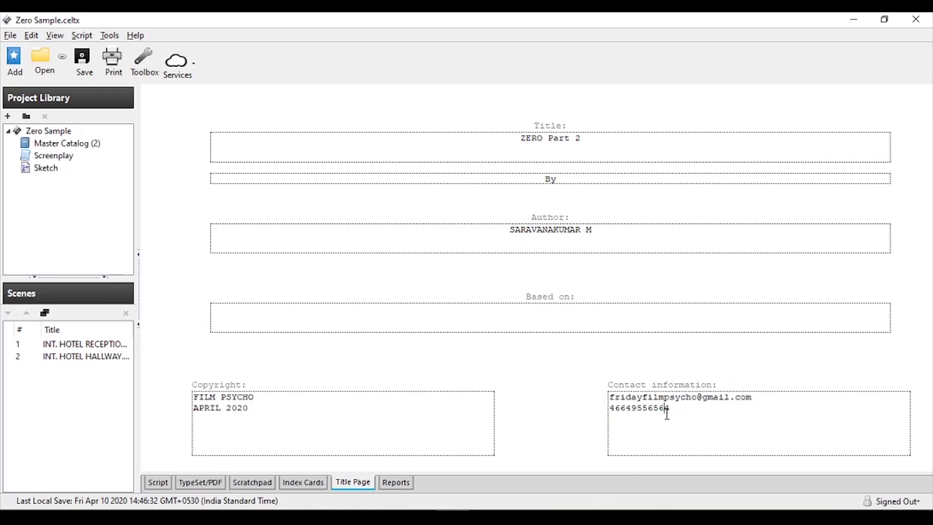
# Step: Save the project and generate the typeset PDF preview of the script, dismissing the upgrade notice
pyautogui.moveTo(670, 409); pyautogui.dragTo(623, 409)
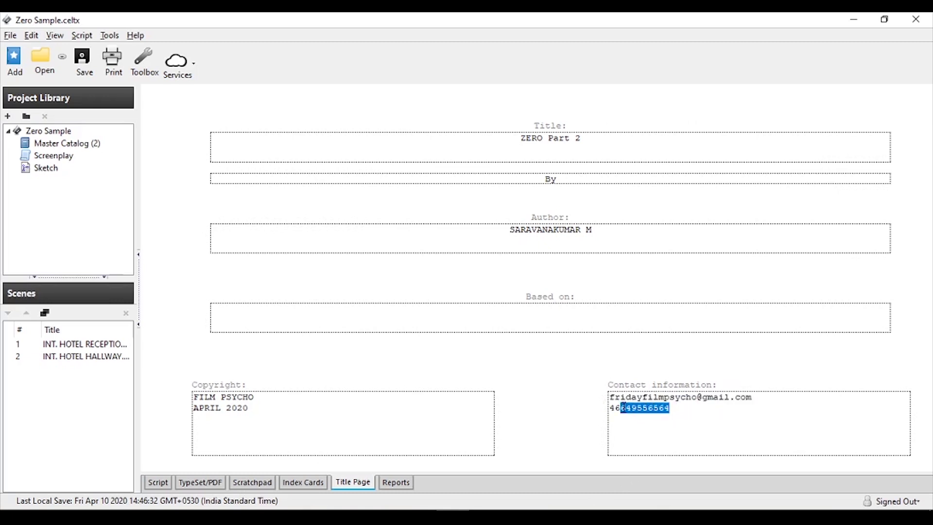
pyautogui.hotkey('ctrl', 's')
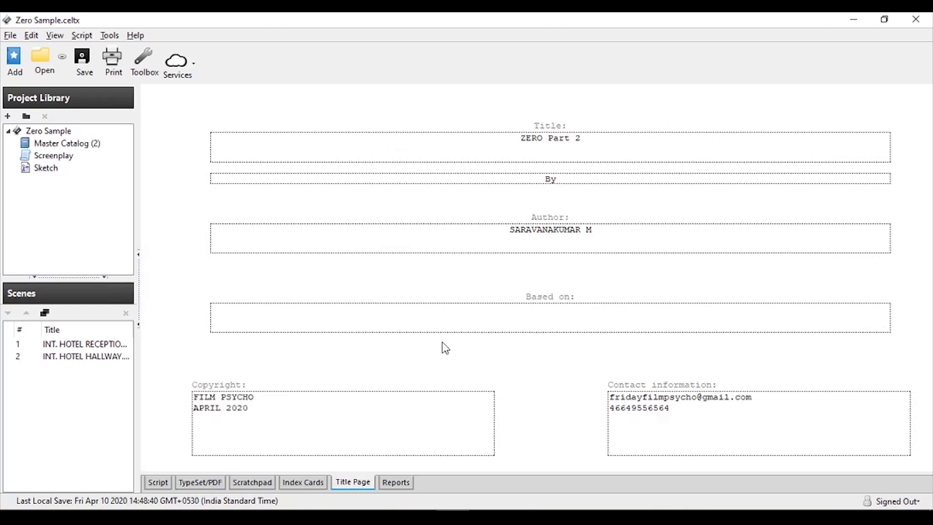
pyautogui.click(214, 488)
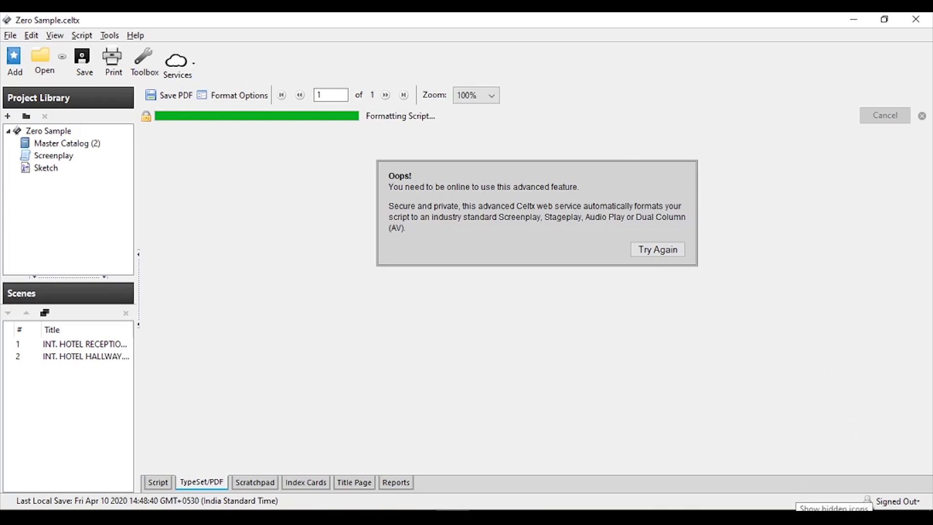
pyautogui.click(834, 509)
pyautogui.click(629, 392)
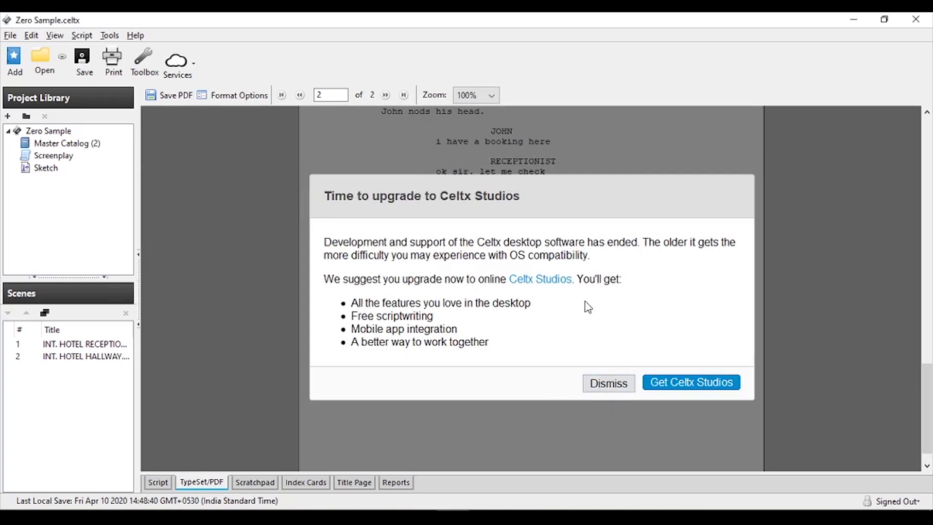
pyautogui.click(610, 384)
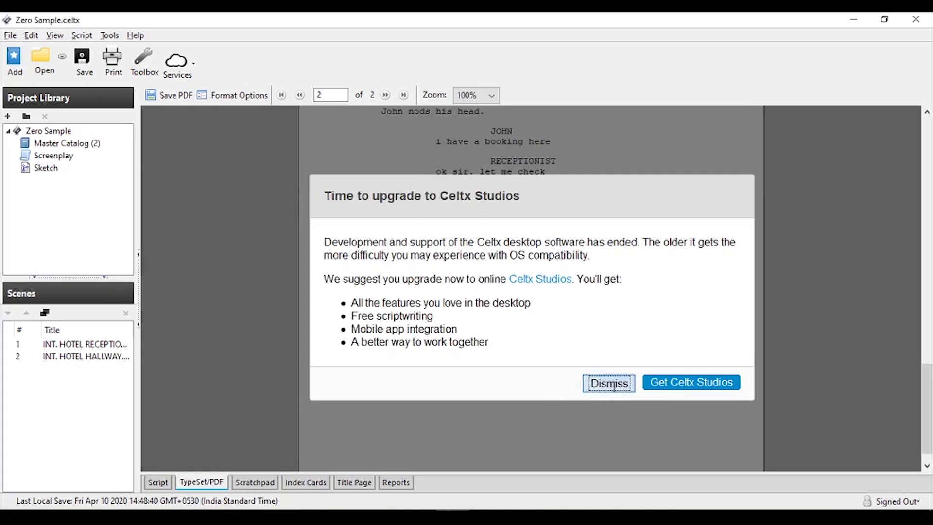
# Step: Examine how the title page is laid out in the typeset preview
pyautogui.scroll(10, 499, 345)
pyautogui.scroll(3, 482, 281)
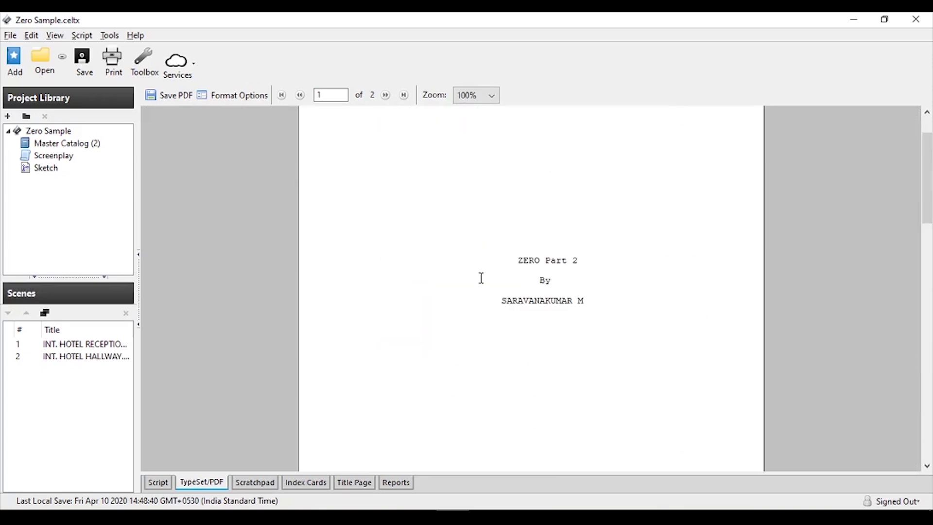
pyautogui.scroll(-6, 481, 277)
pyautogui.scroll(12, 480, 265)
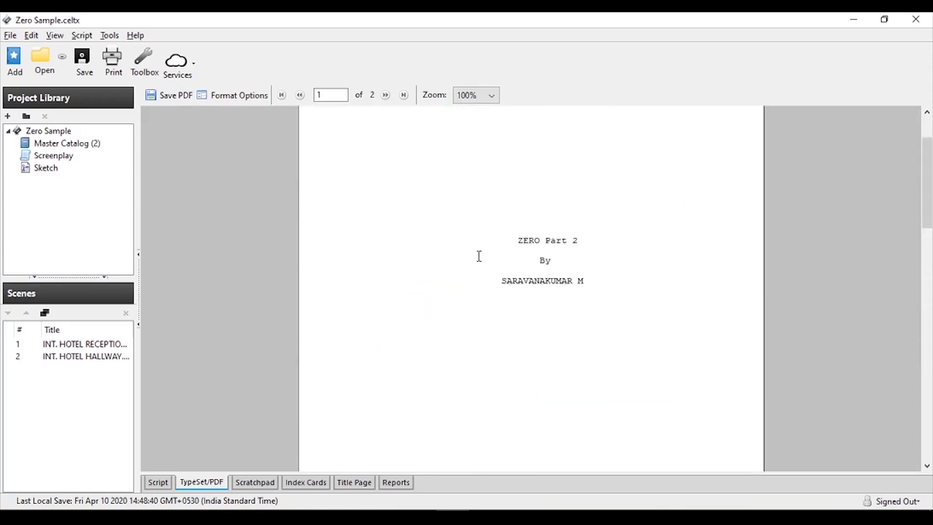
pyautogui.moveTo(468, 246); pyautogui.dragTo(542, 362)
pyautogui.scroll(-3, 540, 337)
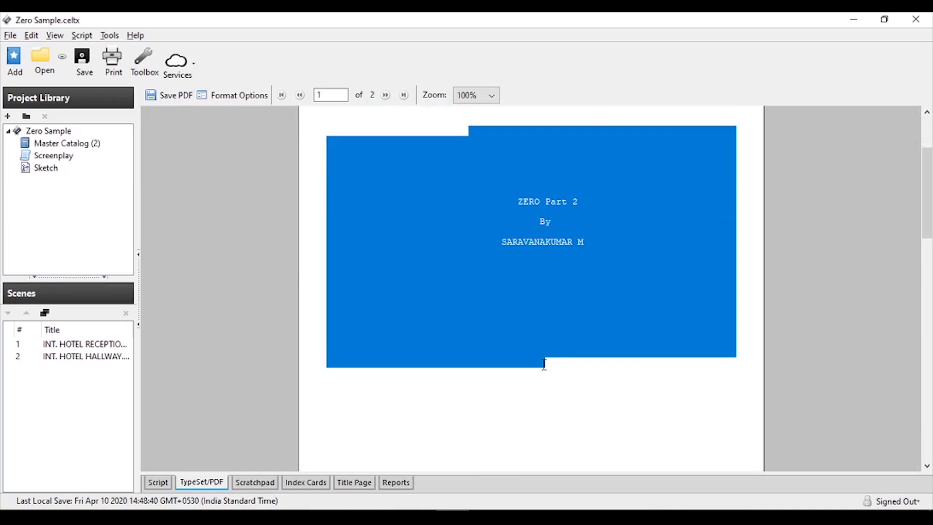
# Step: Examine the typeset script page from FADE IN down to the hallway scene heading
pyautogui.scroll(-5, 581, 319)
pyautogui.moveTo(427, 141); pyautogui.dragTo(771, 452)
pyautogui.scroll(-6, 537, 242)
pyautogui.scroll(6, 643, 294)
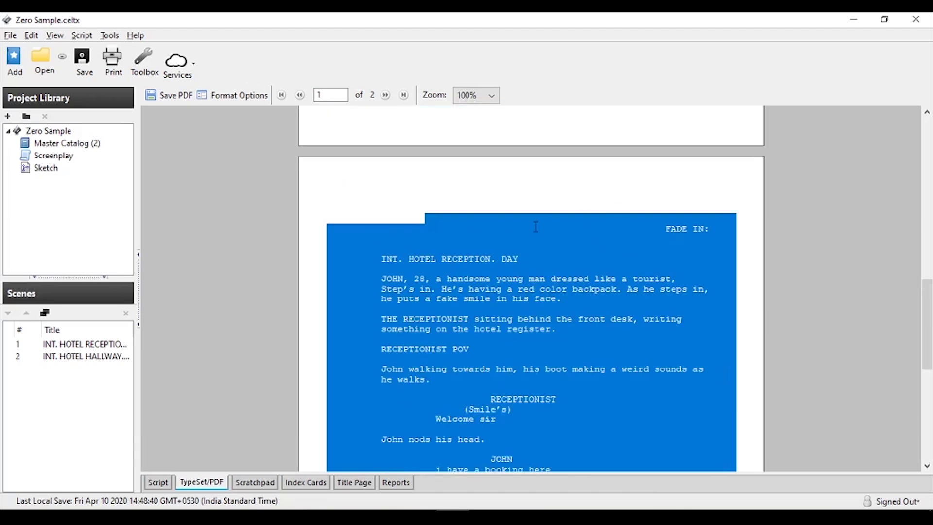
pyautogui.scroll(-6, 390, 216)
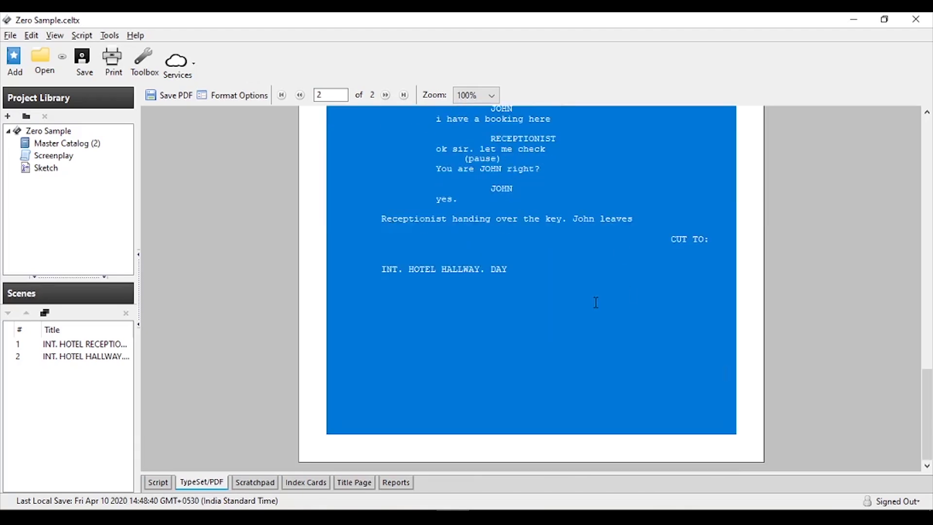
pyautogui.scroll(8, 594, 302)
pyautogui.click(618, 285)
pyautogui.scroll(-3, 617, 285)
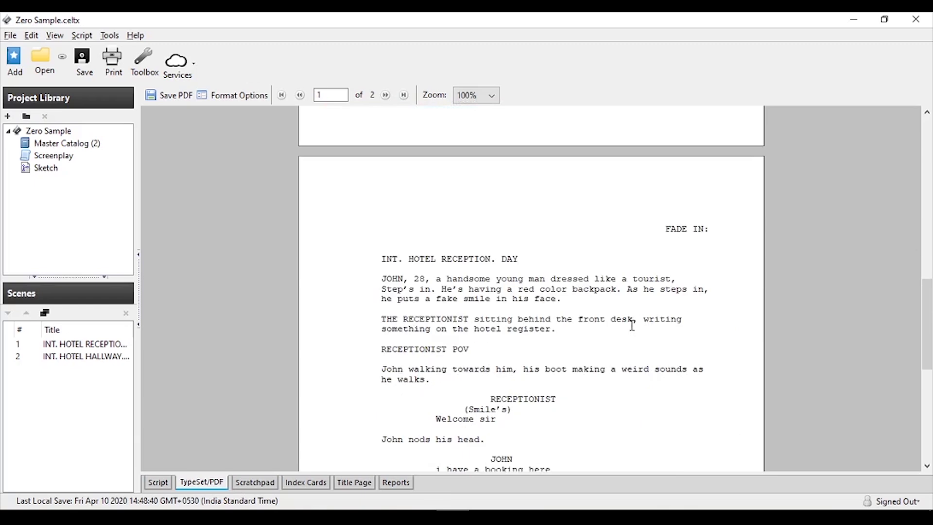
pyautogui.moveTo(576, 216); pyautogui.dragTo(725, 360)
pyautogui.scroll(-3, 628, 313)
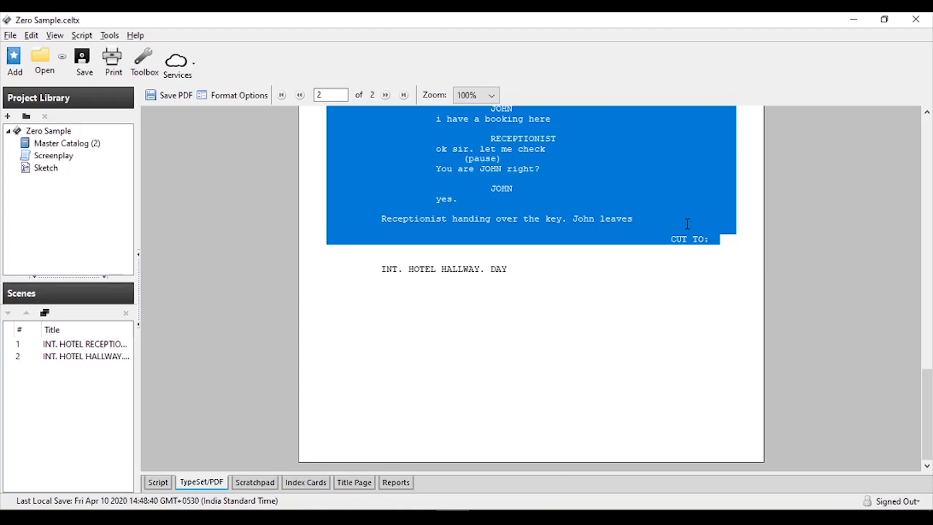
pyautogui.scroll(3, 586, 231)
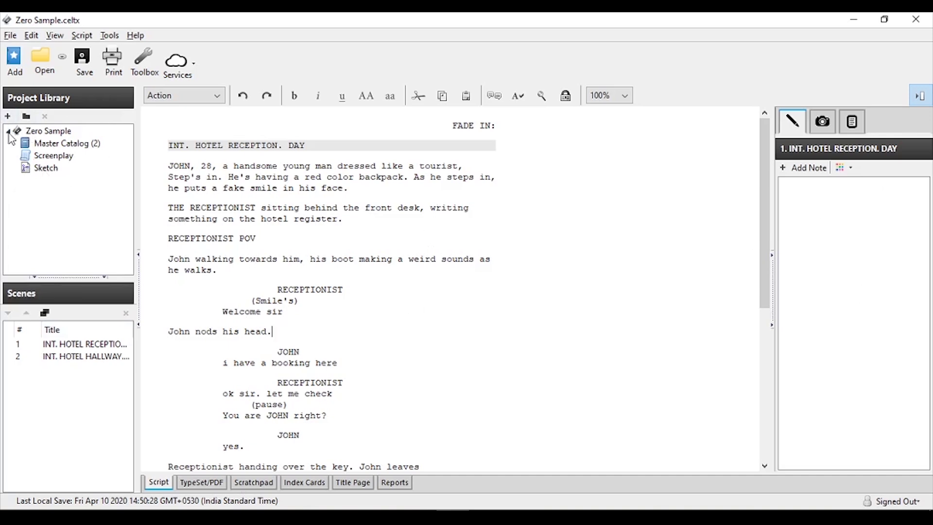
# Step: Rename the Screenplay script in the project library as "Draft 1" and add a second script named "Draft 2"
pyautogui.click(53, 132)
pyautogui.click(51, 156)
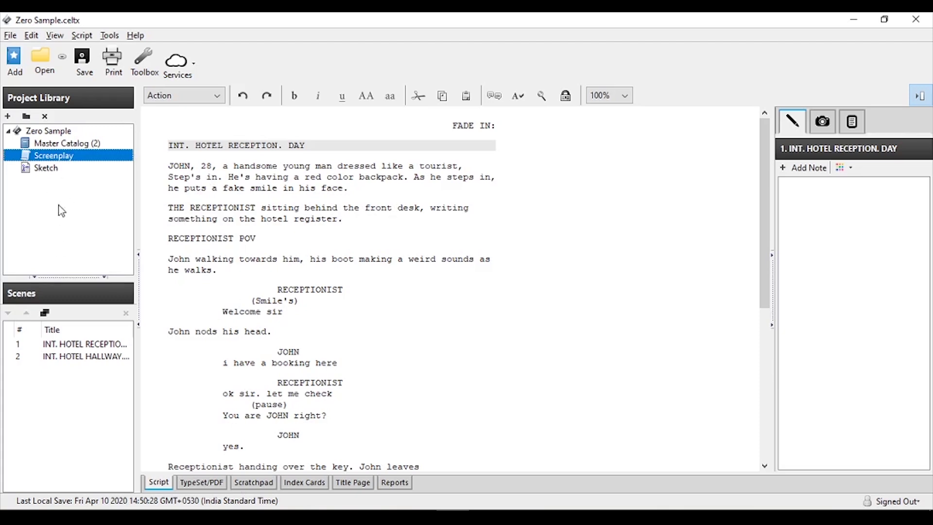
pyautogui.rightClick(69, 155)
pyautogui.click(93, 181)
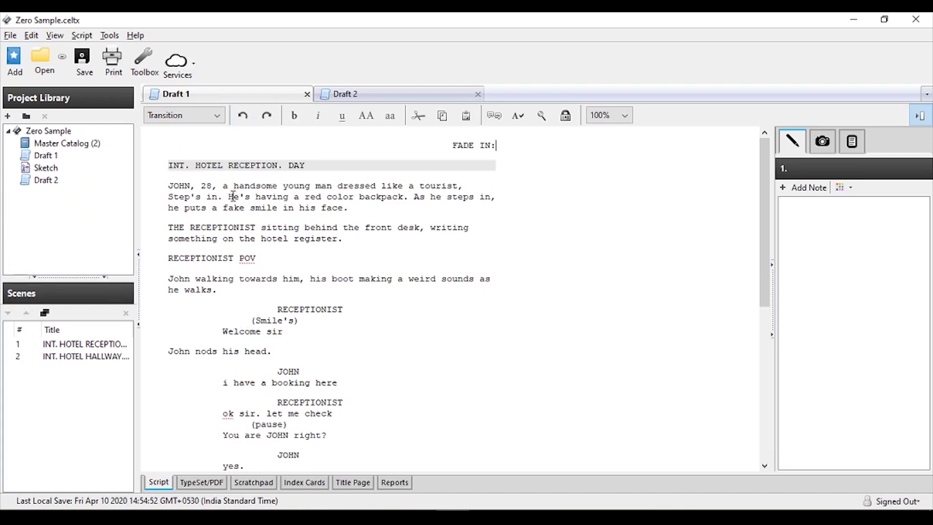
# Step: Look through the hotel reception and hotel hallway entries in the scene list
pyautogui.click(54, 345)
pyautogui.click(63, 358)
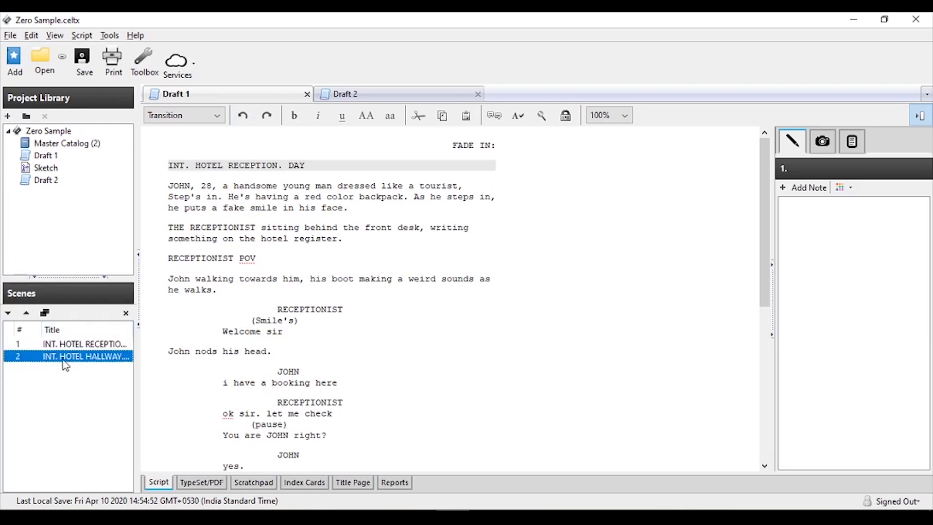
pyautogui.click(82, 343)
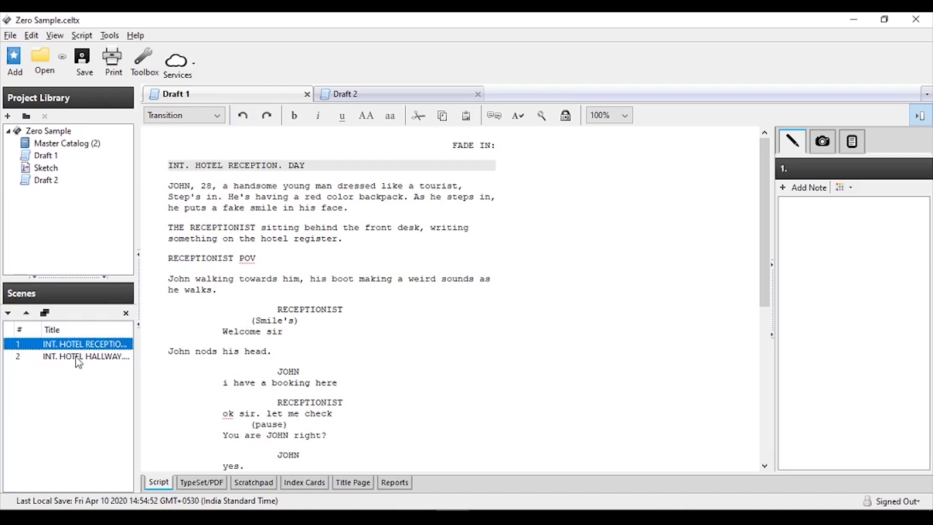
pyautogui.click(77, 358)
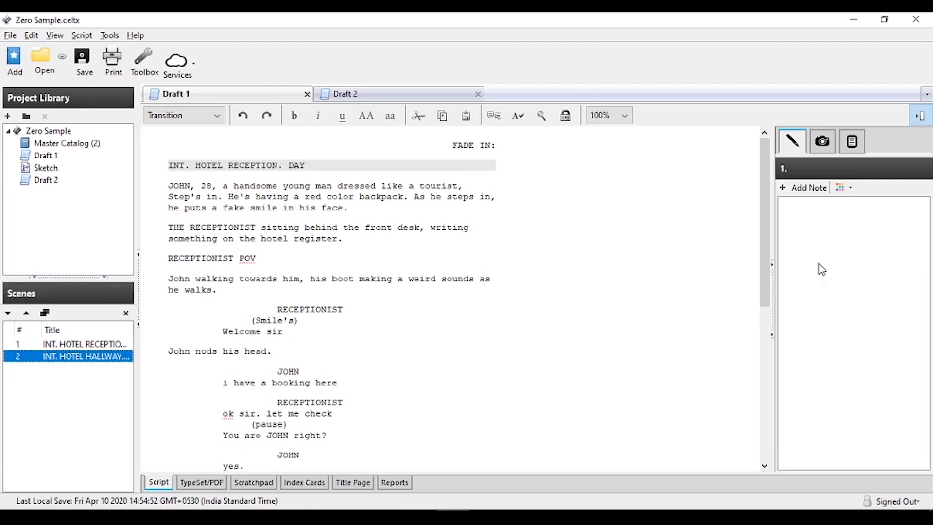
pyautogui.click(856, 251)
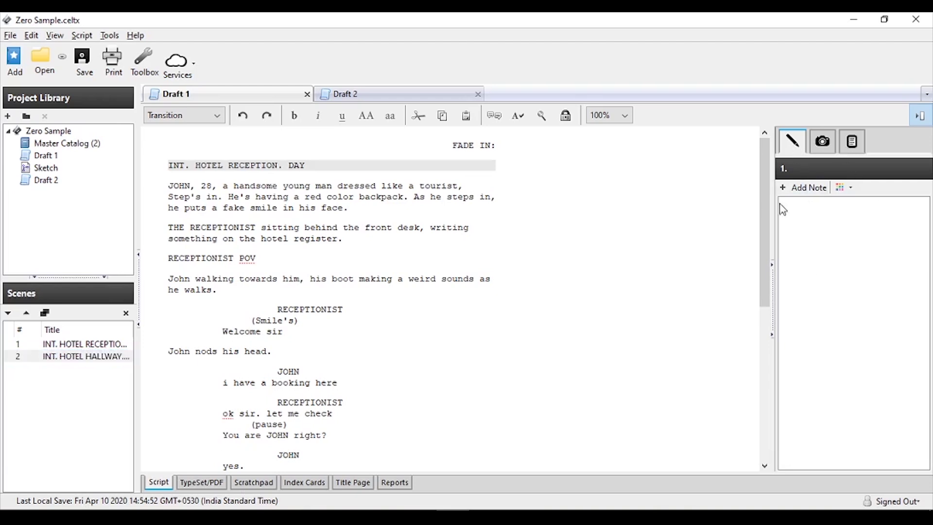
# Step: Add a blank note after the action paragraph about the receptionist at the front desk, and delete it
pyautogui.click(362, 250)
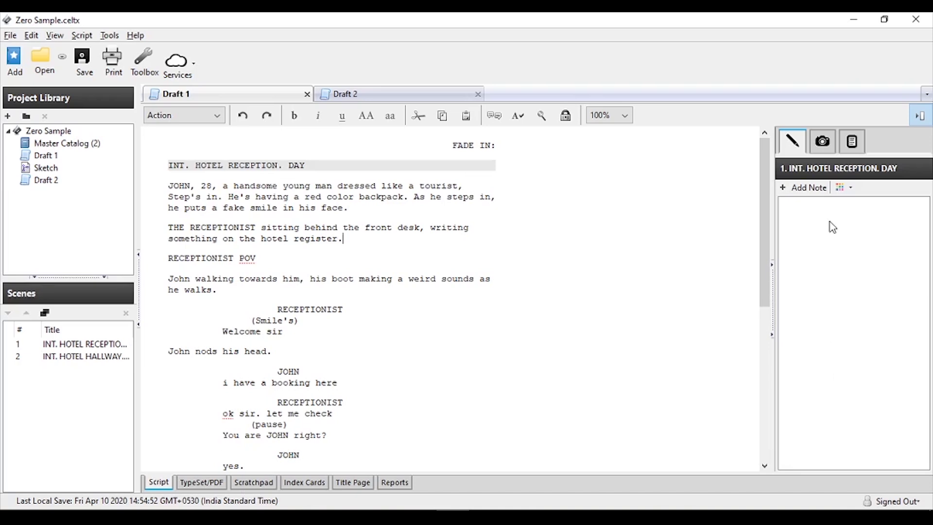
pyautogui.click(804, 187)
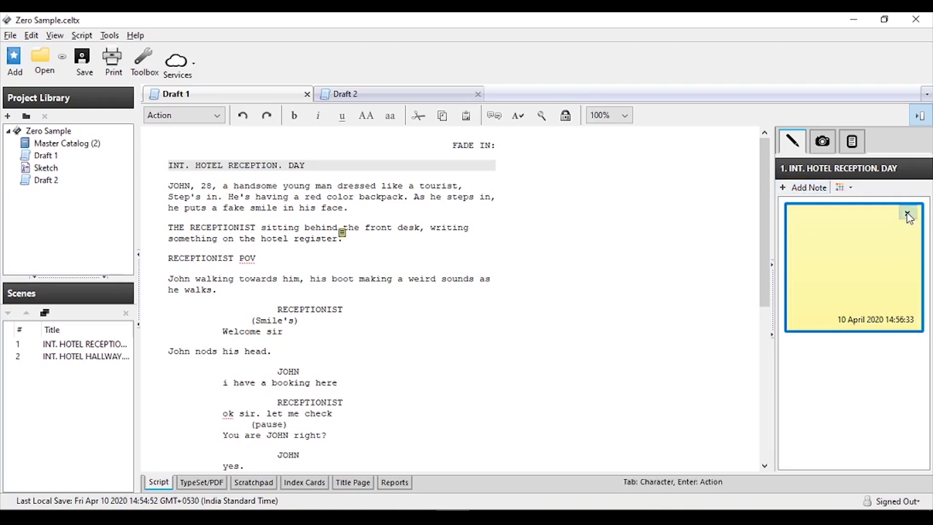
pyautogui.click(908, 212)
# Step: Look through the reception scene's media and production breakdown, including its characters and the Character and Camera categories
pyautogui.click(823, 142)
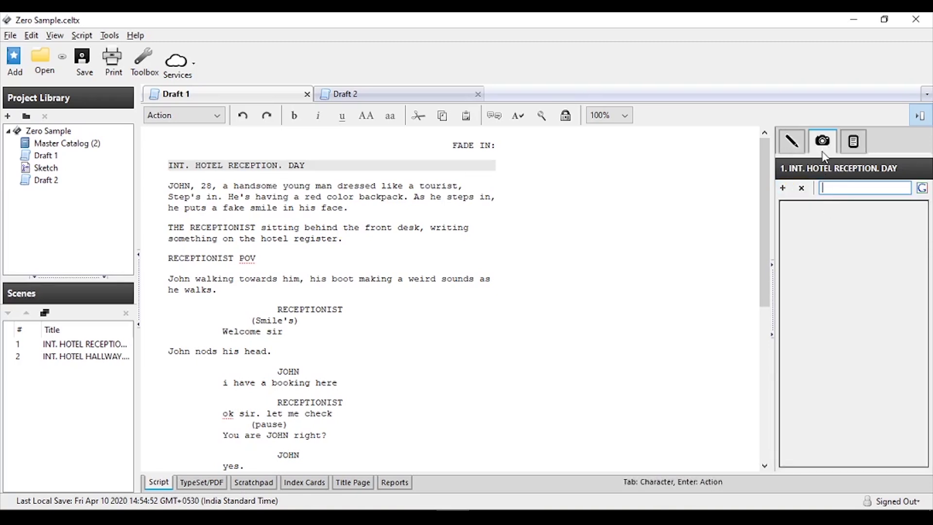
pyautogui.click(852, 141)
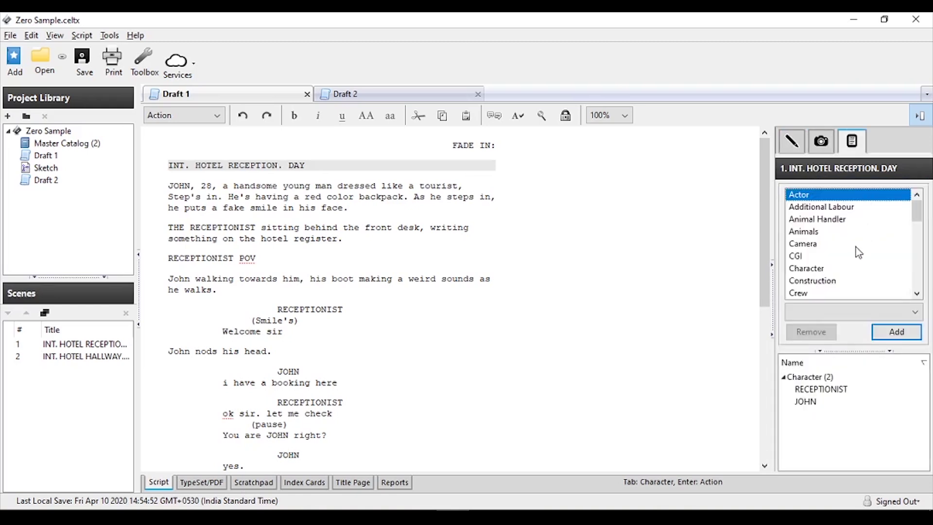
pyautogui.click(832, 390)
pyautogui.click(807, 403)
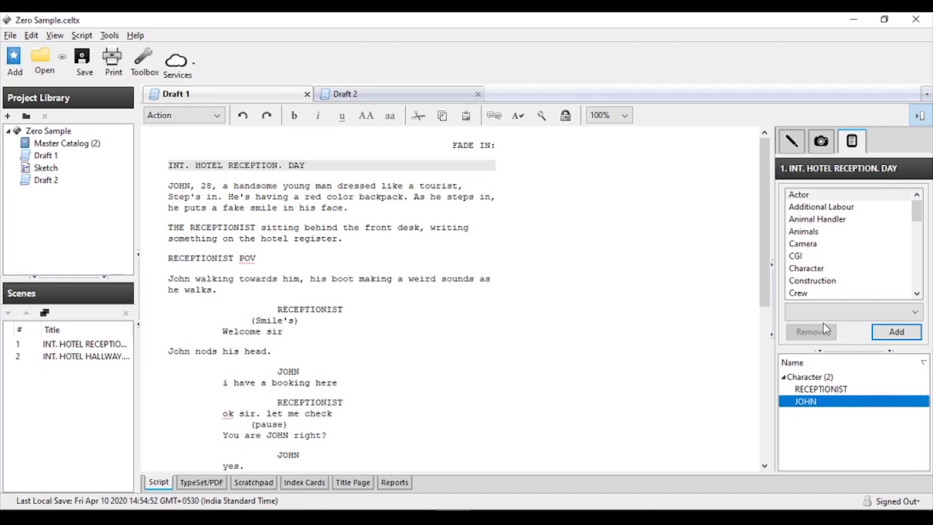
pyautogui.click(808, 268)
pyautogui.click(808, 245)
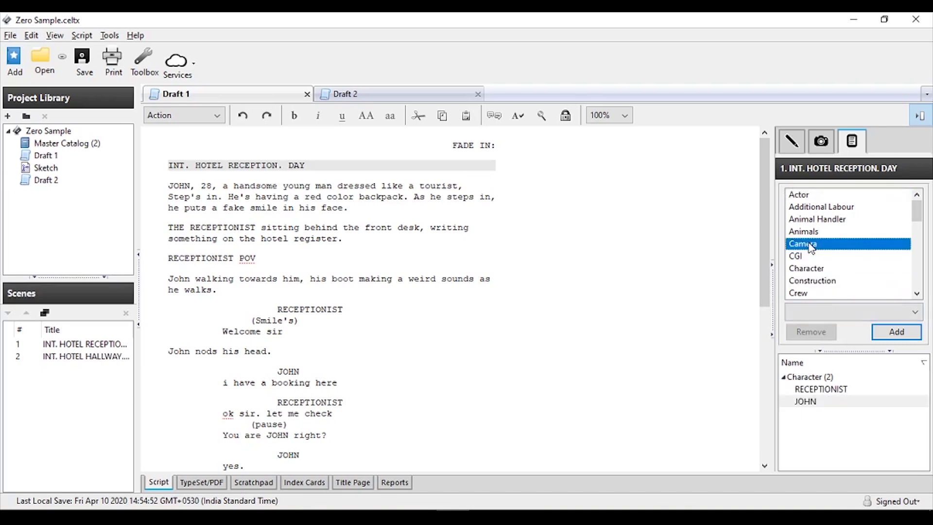
pyautogui.click(833, 403)
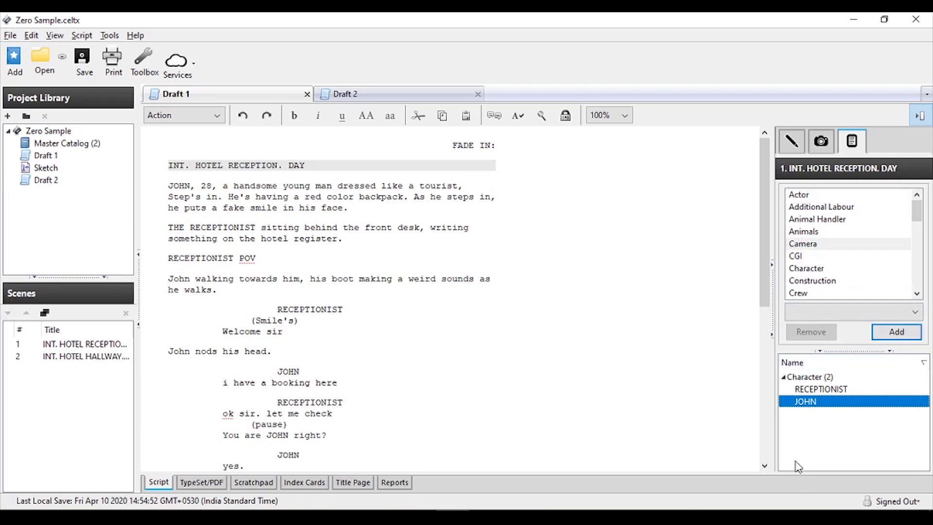
pyautogui.click(792, 141)
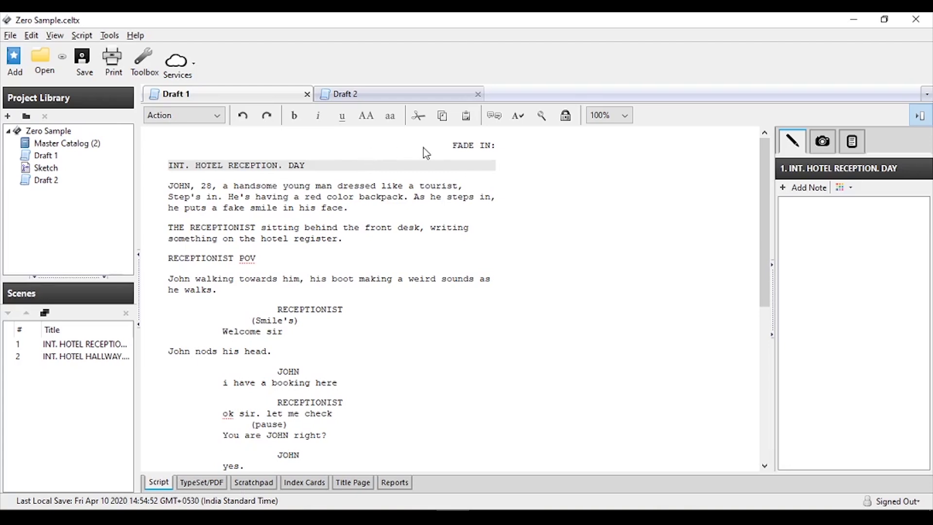
# Step: Review the dialogue between the receptionist and the guest in Draft 1
pyautogui.scroll(-3, 367, 337)
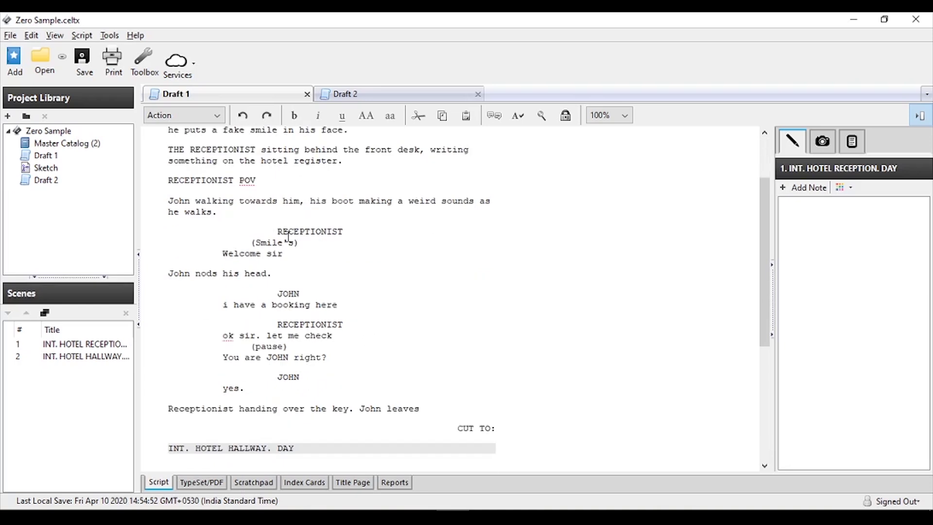
pyautogui.moveTo(278, 233); pyautogui.dragTo(335, 388)
pyautogui.click(533, 297)
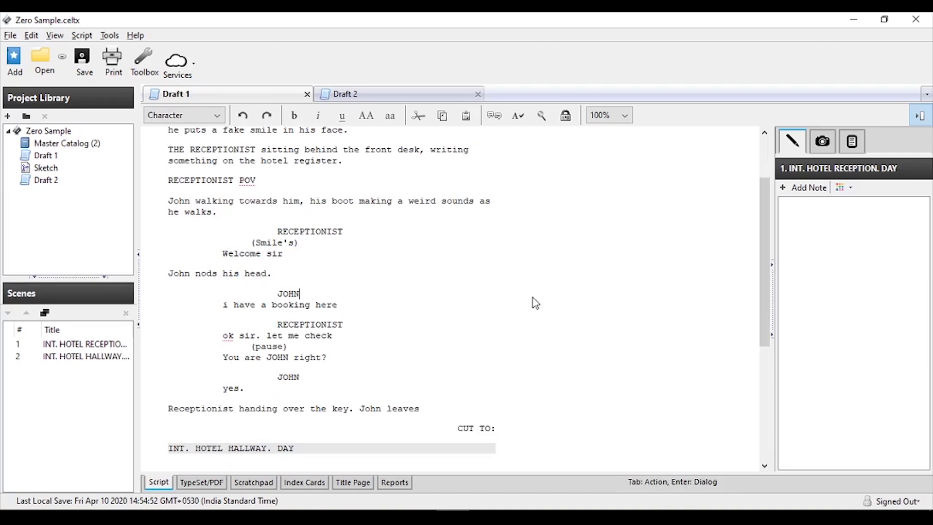
pyautogui.scroll(3, 486, 320)
pyautogui.click(441, 340)
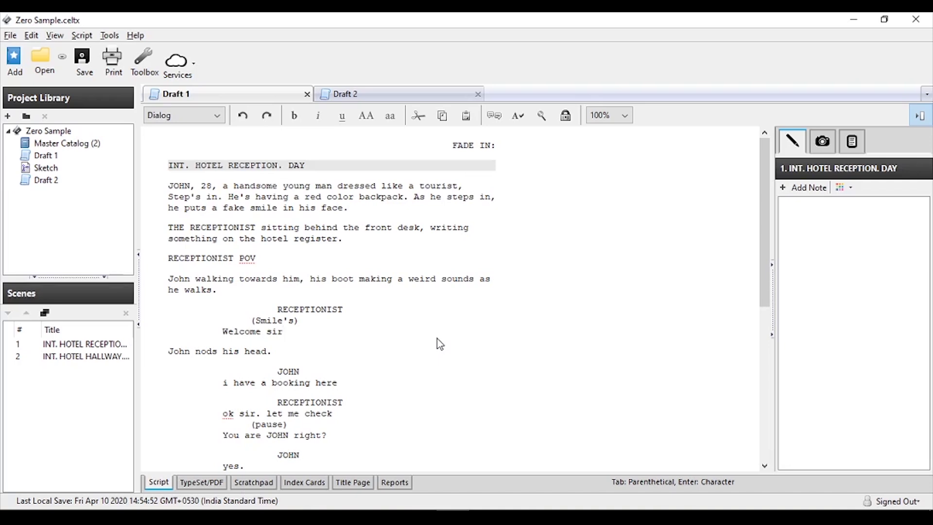
# Step: Examine the reception scene's opening action lines, the guest's age, and the time of day in the scene heading
pyautogui.moveTo(344, 239); pyautogui.dragTo(169, 196)
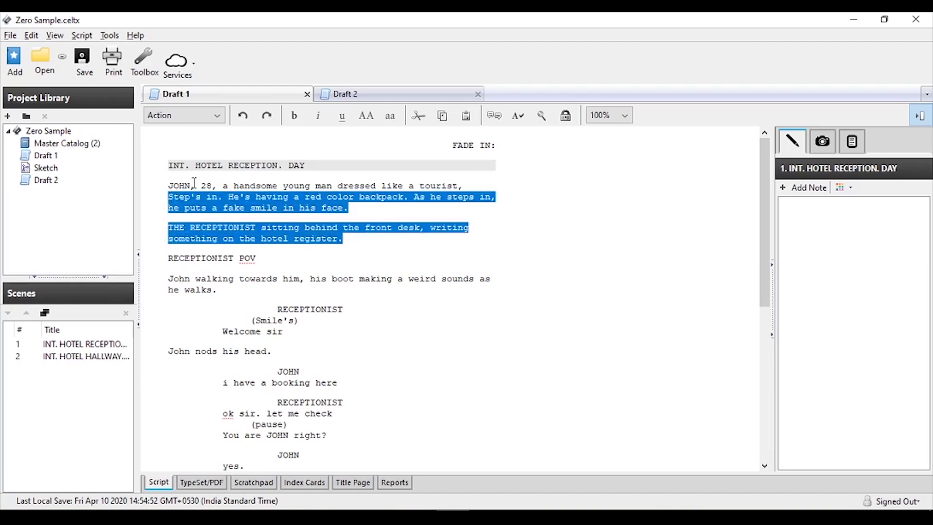
pyautogui.doubleClick(194, 183)
pyautogui.click(209, 185)
pyautogui.moveTo(209, 185); pyautogui.dragTo(214, 186)
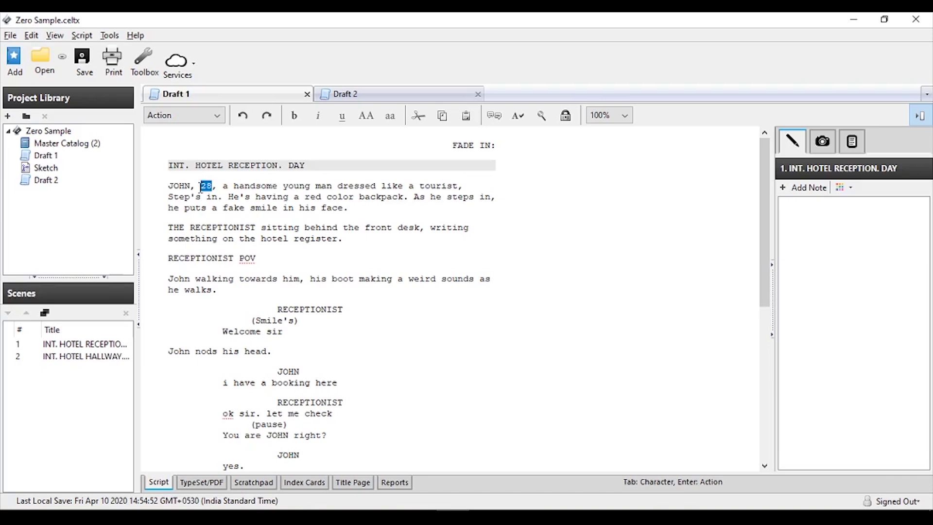
pyautogui.click(318, 167)
pyautogui.doubleClick(306, 166)
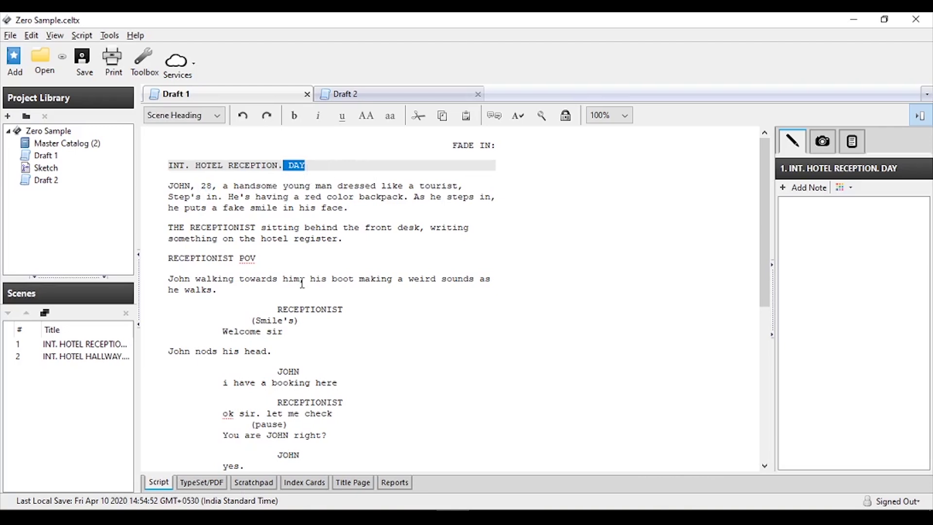
pyautogui.doubleClick(208, 186)
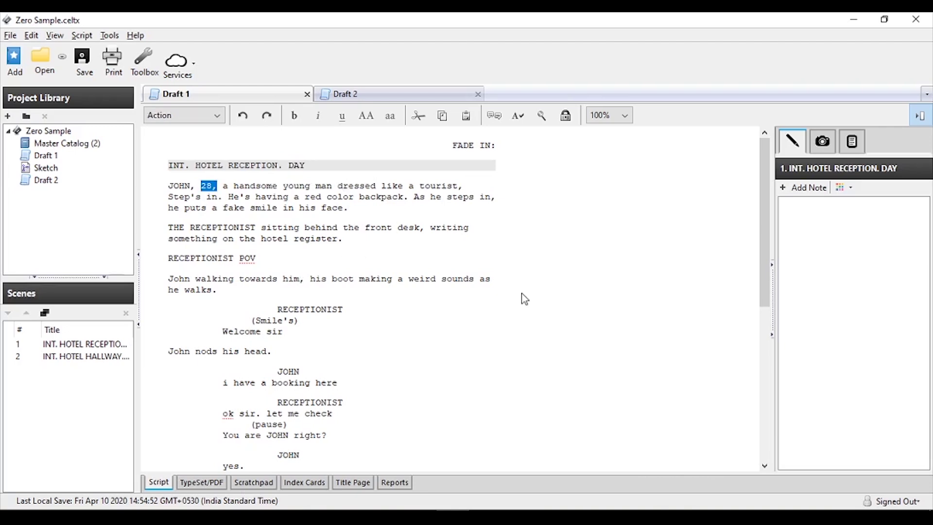